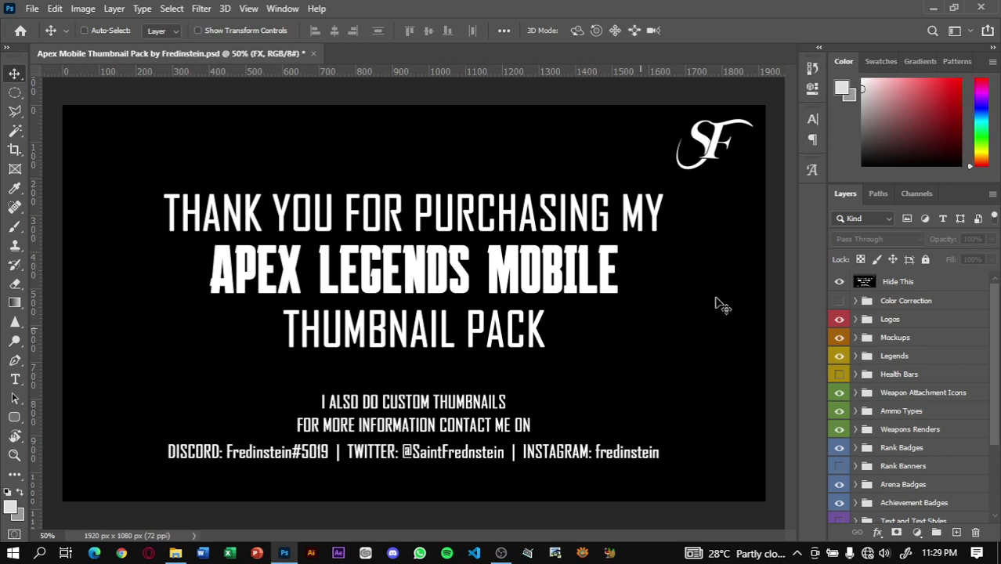
Step: Hide the thank-you credits and show the Color Correction folder's Test image city scene
click(839, 282)
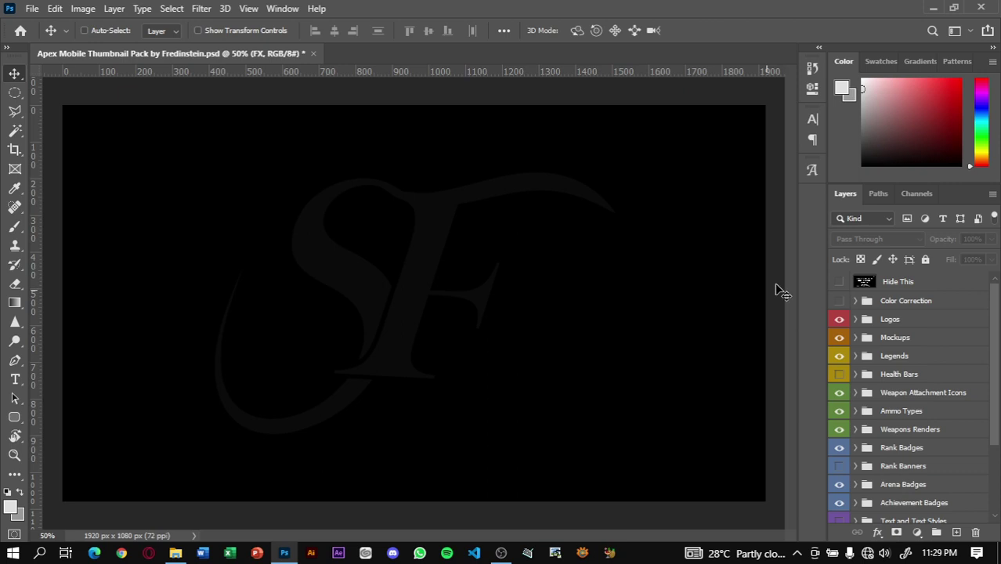
click(839, 302)
click(855, 301)
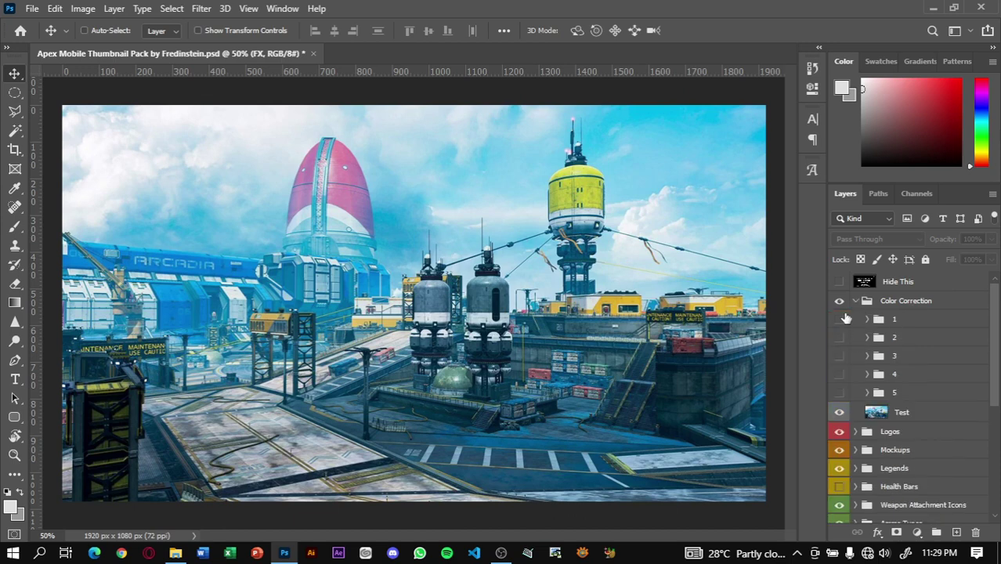
click(919, 412)
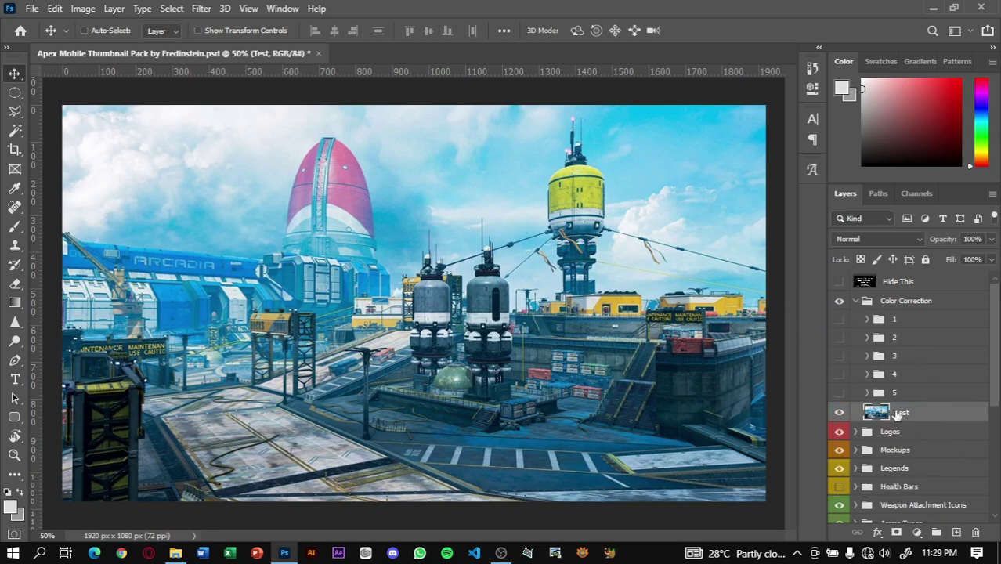
Step: Preview colour grades 1 through 5 on the scene, then fold Color Correction closed
click(840, 321)
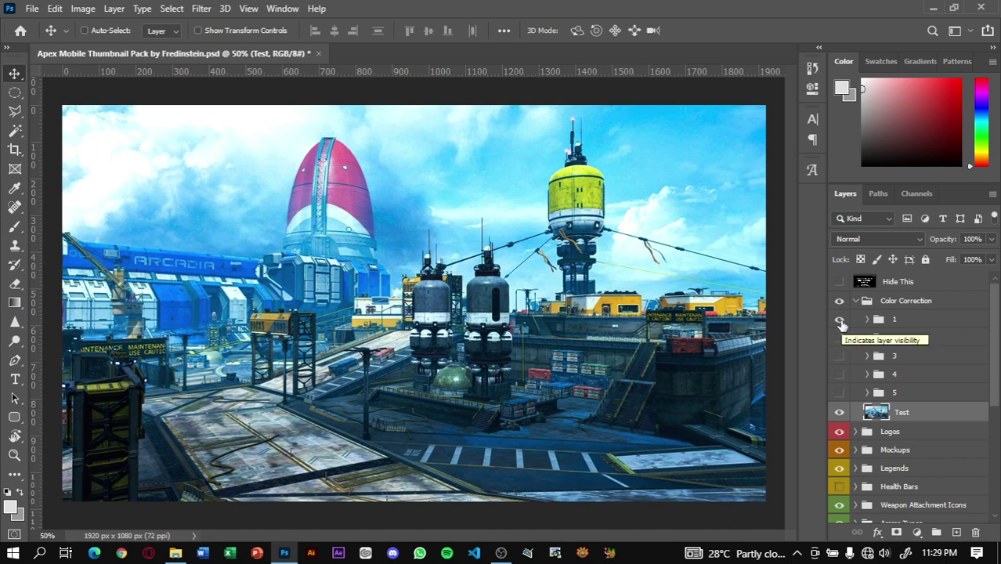
click(840, 320)
click(840, 338)
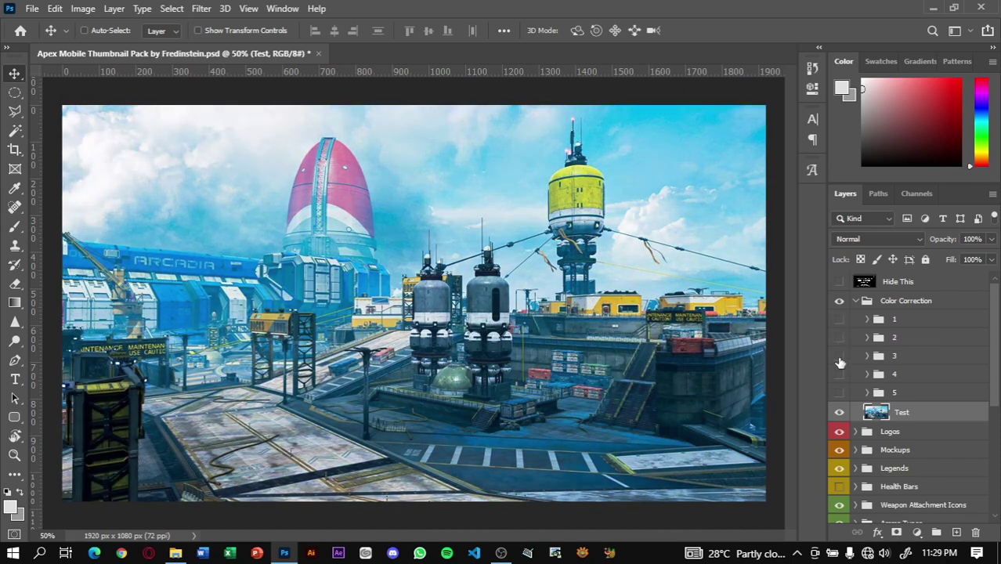
click(840, 356)
click(840, 374)
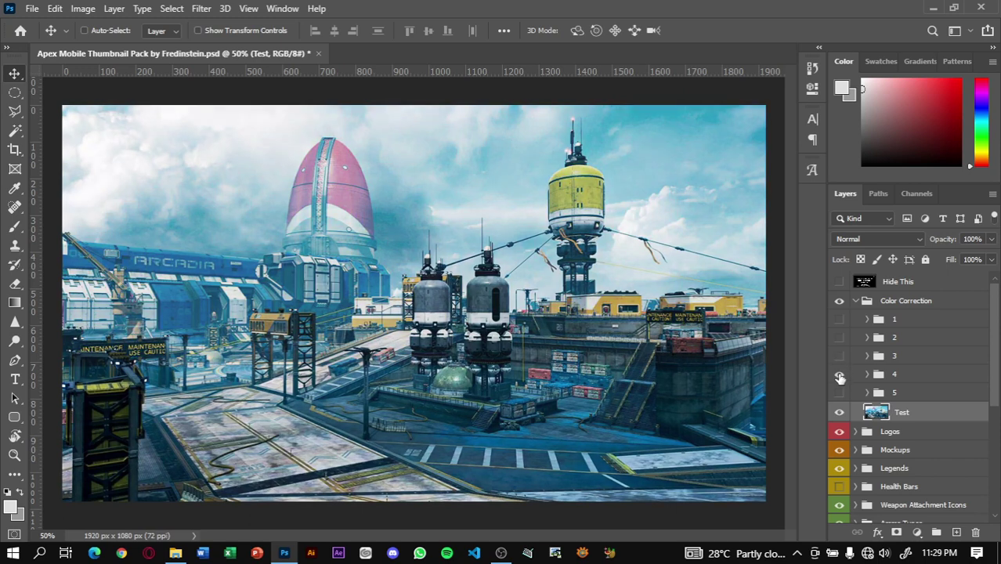
click(840, 392)
click(840, 392)
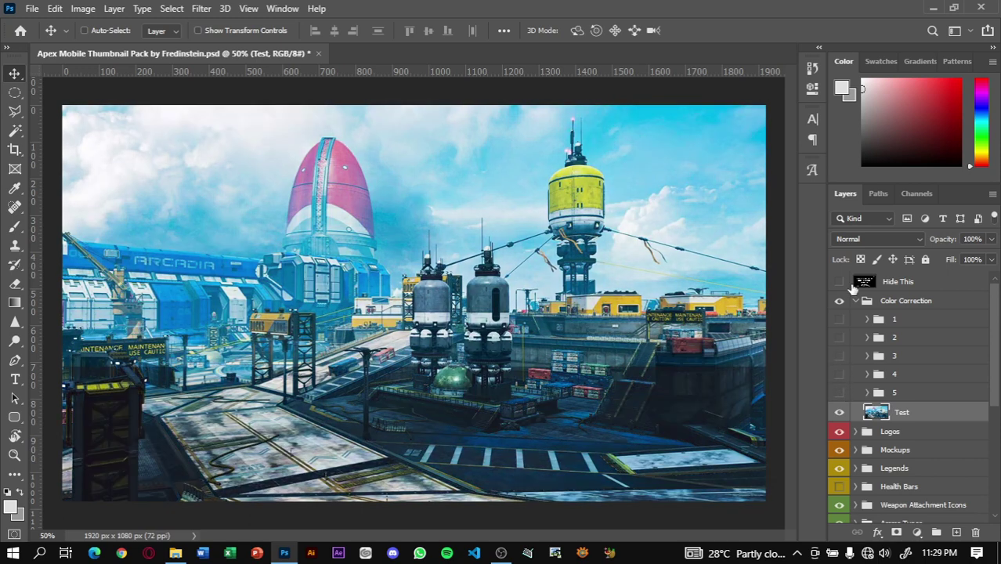
click(857, 303)
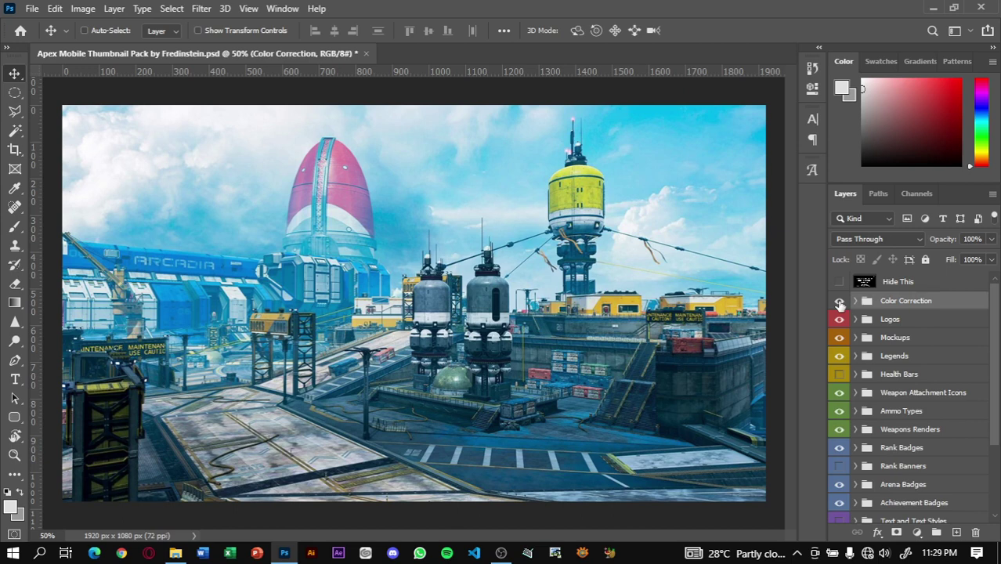
Step: Hide the city scene, then preview and re-hide the Apex Mobile Logo and Apex Icon
click(840, 302)
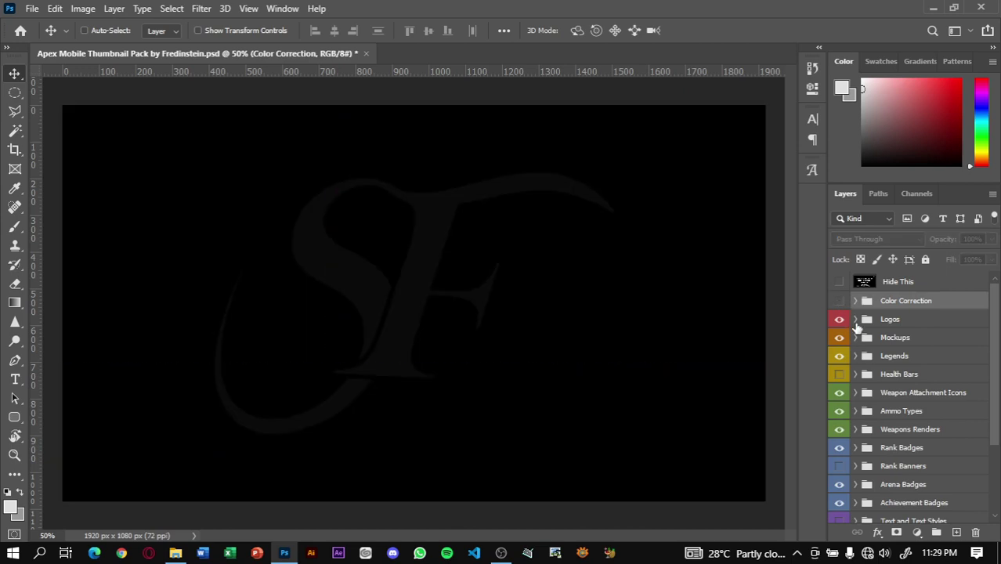
click(855, 319)
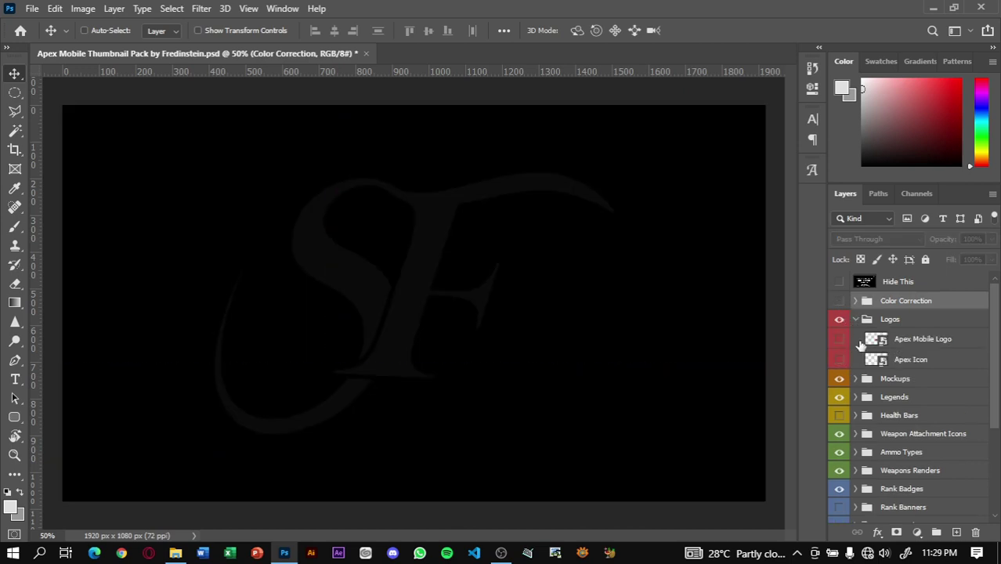
click(840, 340)
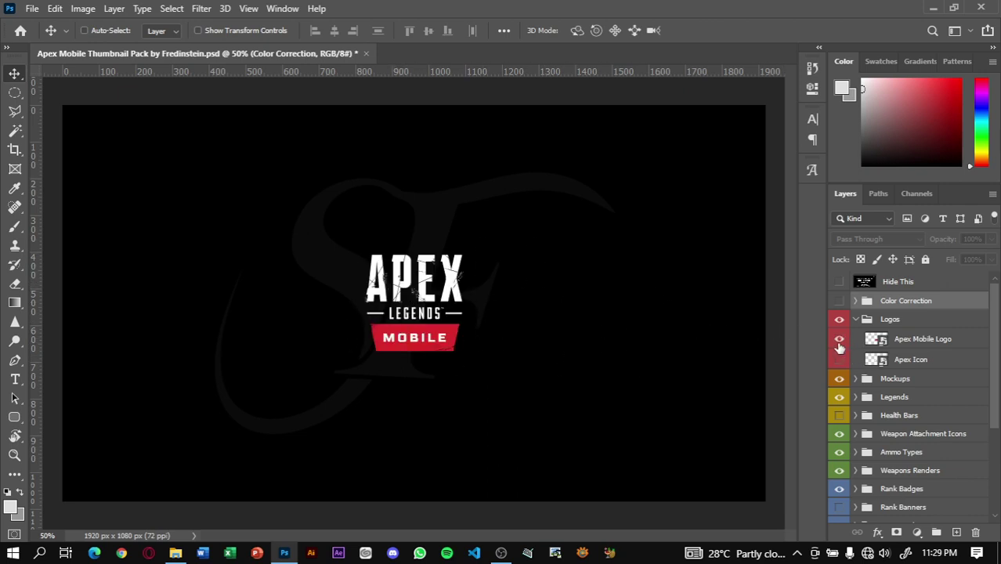
click(839, 339)
click(840, 359)
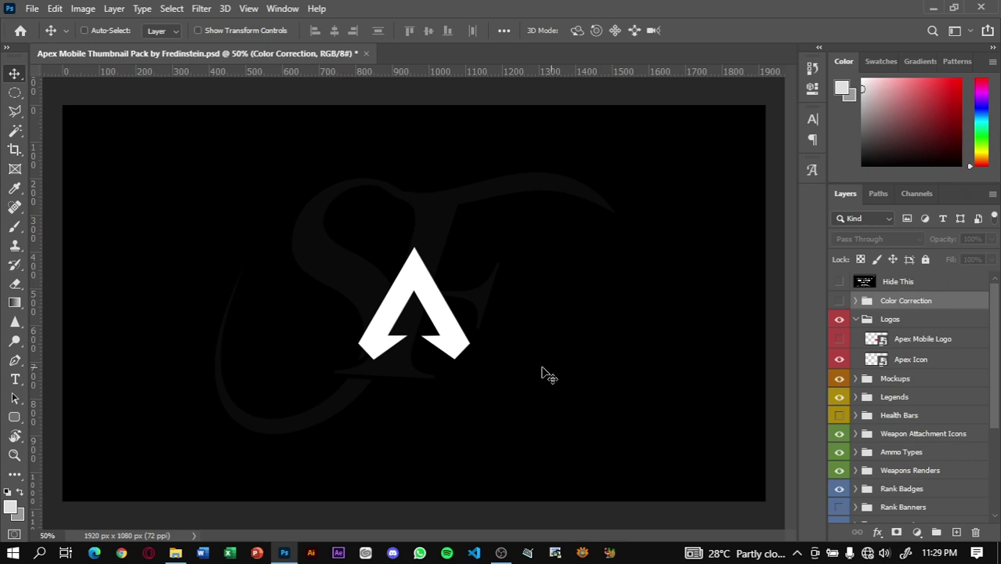
click(835, 358)
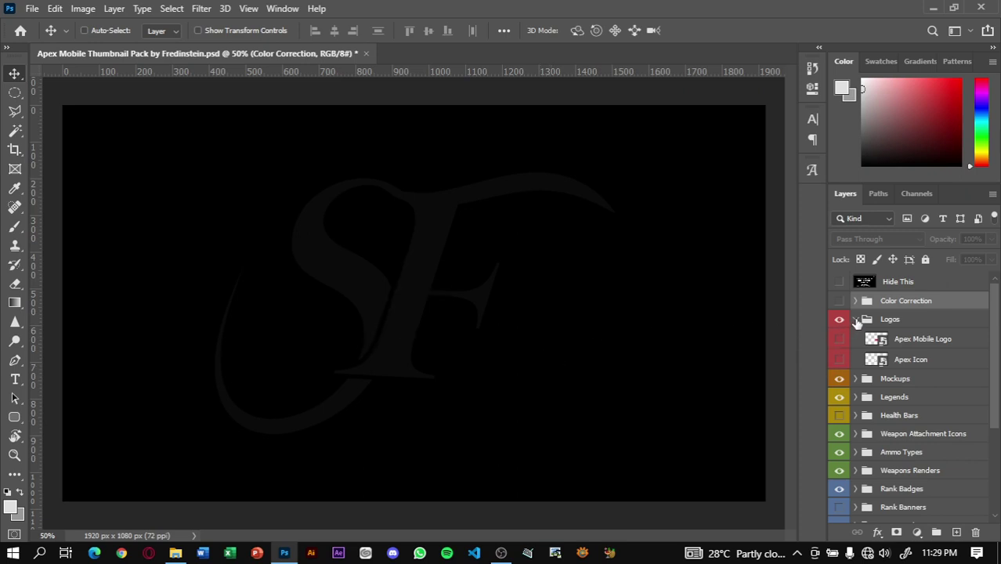
click(855, 320)
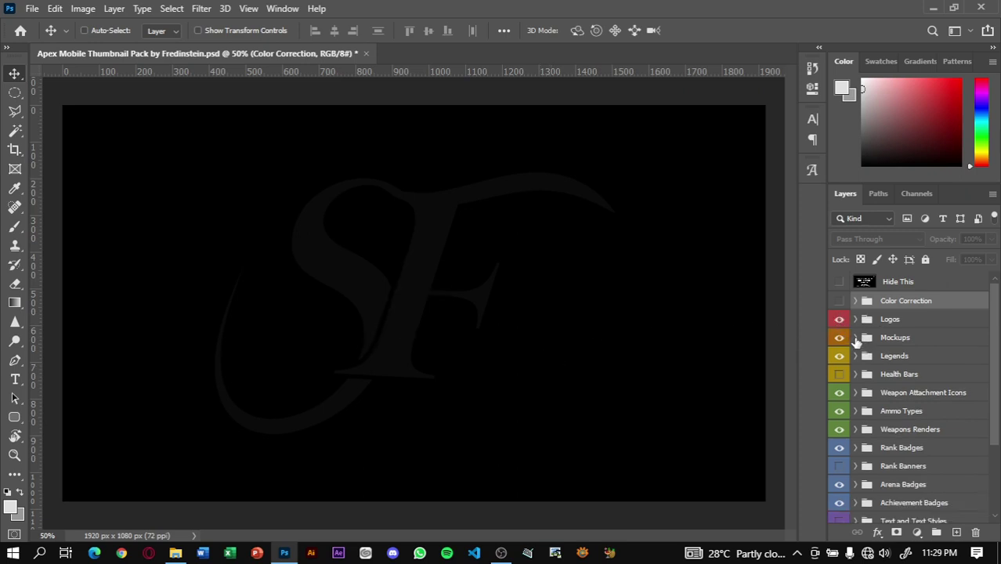
Step: Expand Mockups and preview the Phone and iPad mockups, leaving the phone visible
click(856, 337)
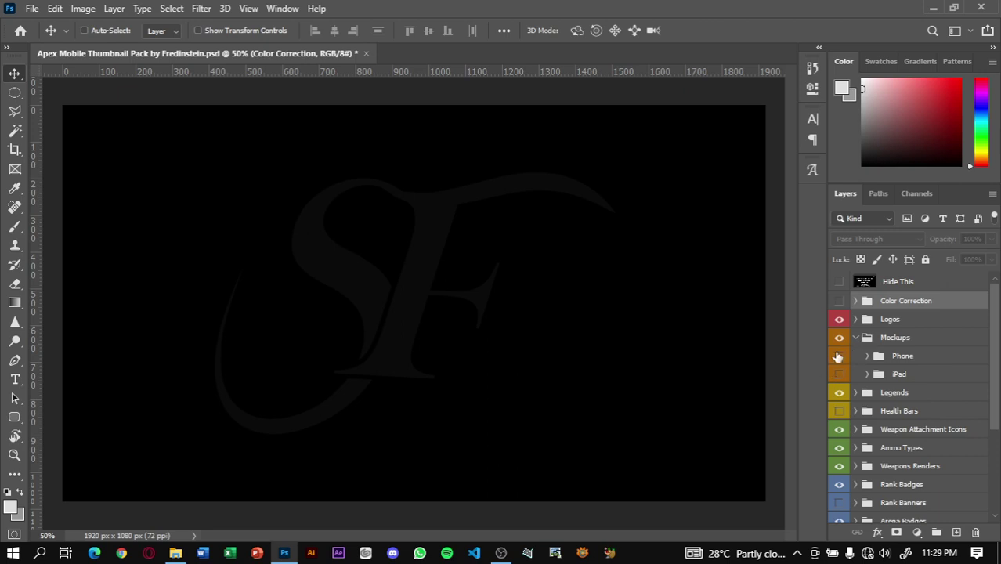
click(837, 356)
click(839, 357)
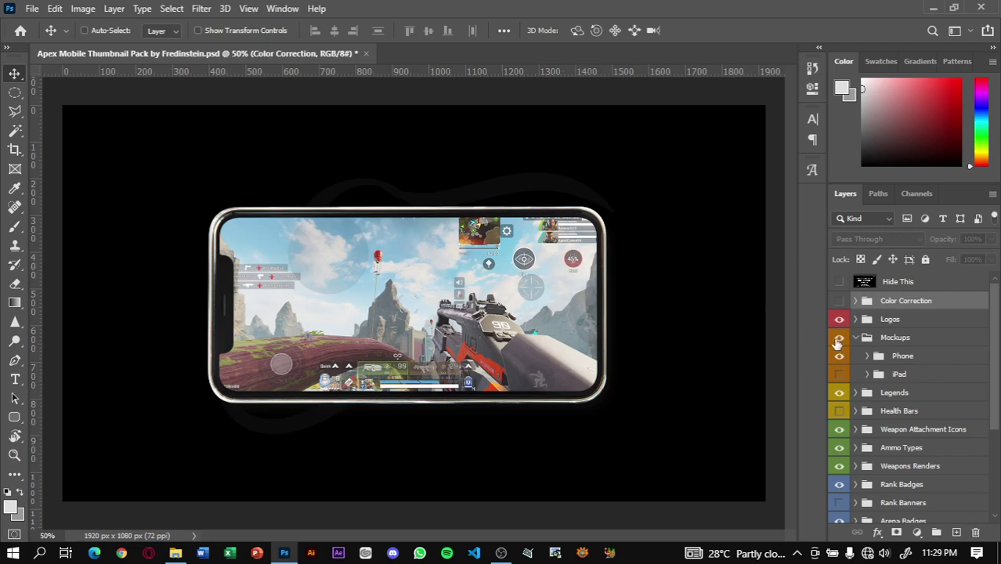
click(841, 364)
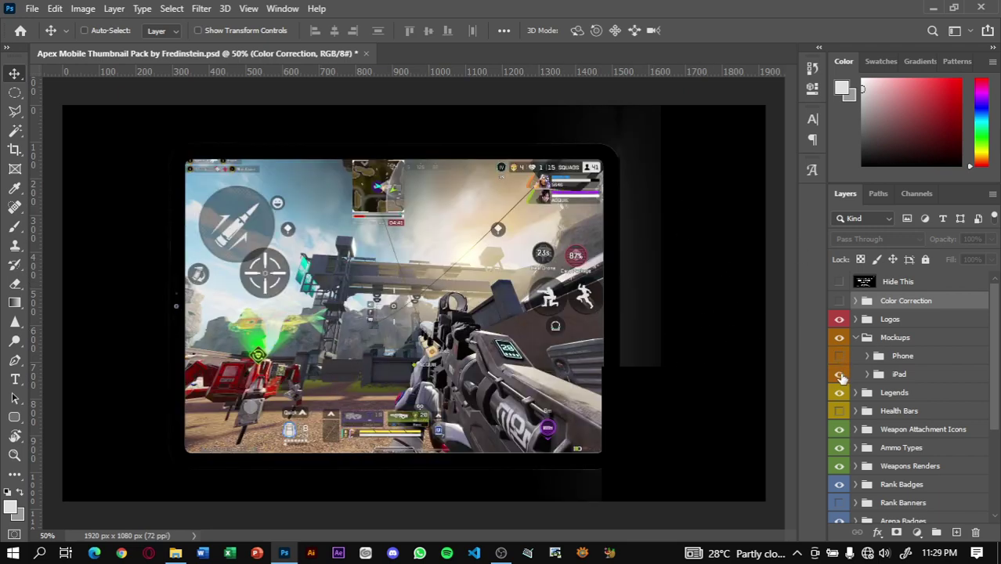
click(840, 374)
click(840, 358)
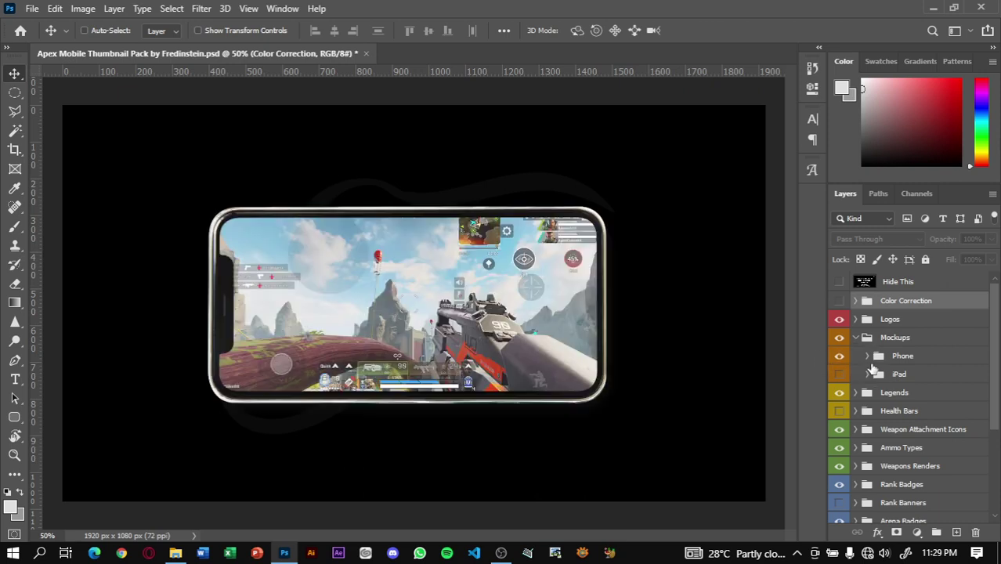
Step: Expand the Phone folder and select its Smart Object screen layer
click(867, 356)
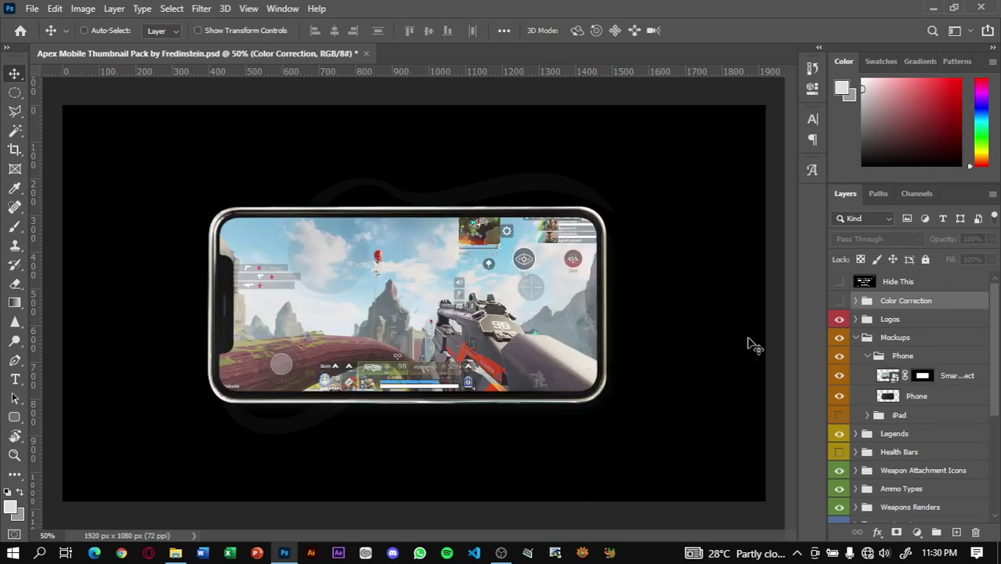
click(886, 378)
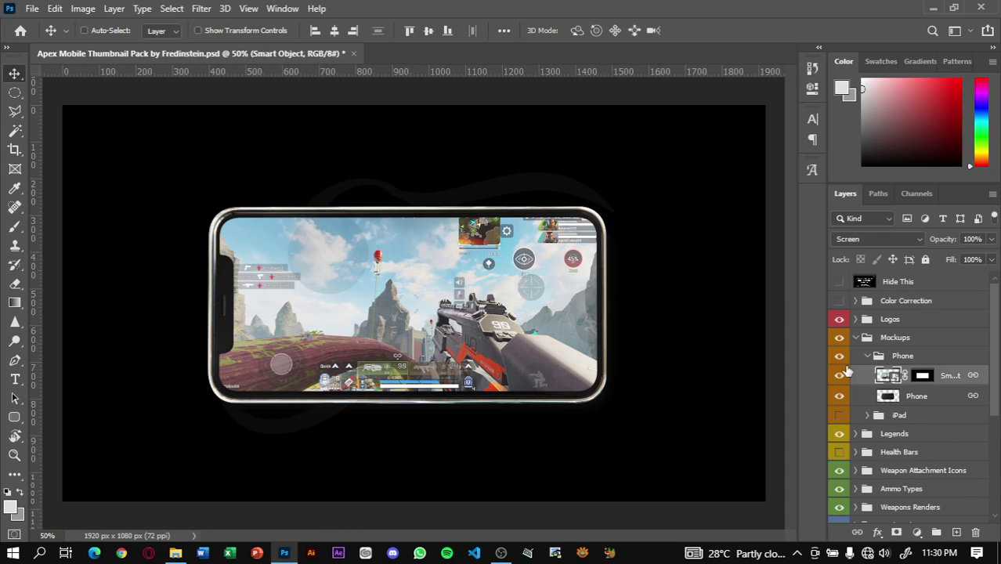
click(868, 355)
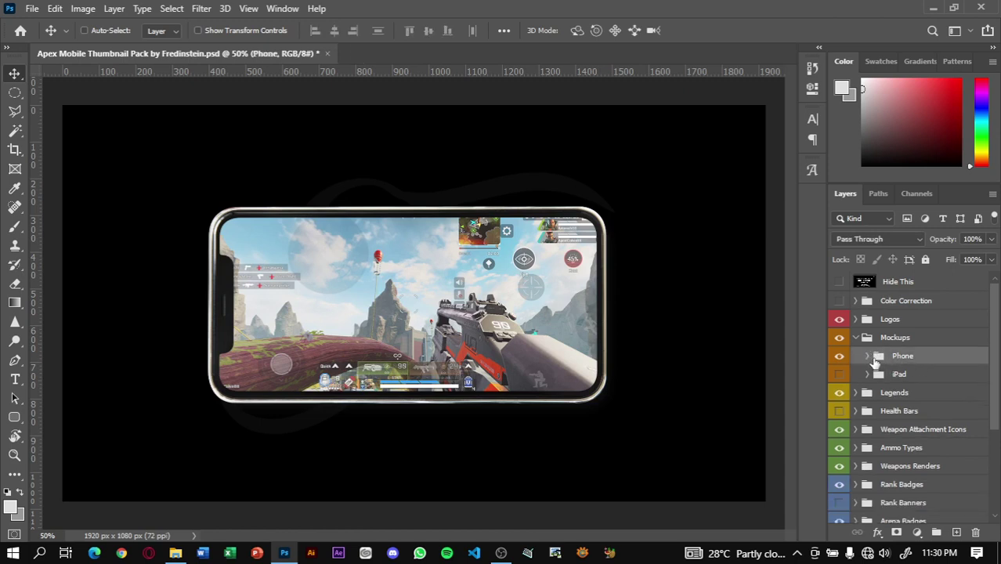
click(867, 357)
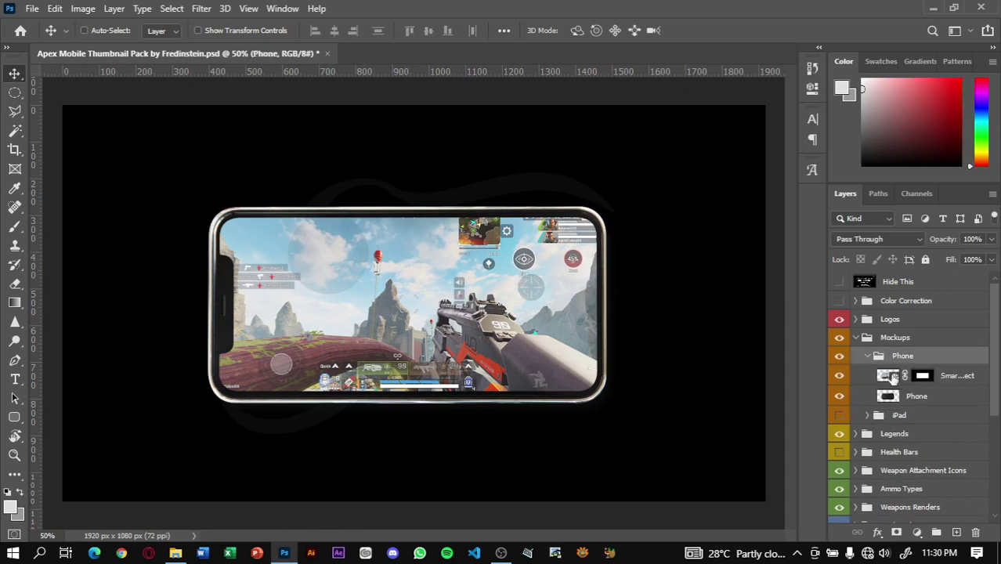
click(924, 378)
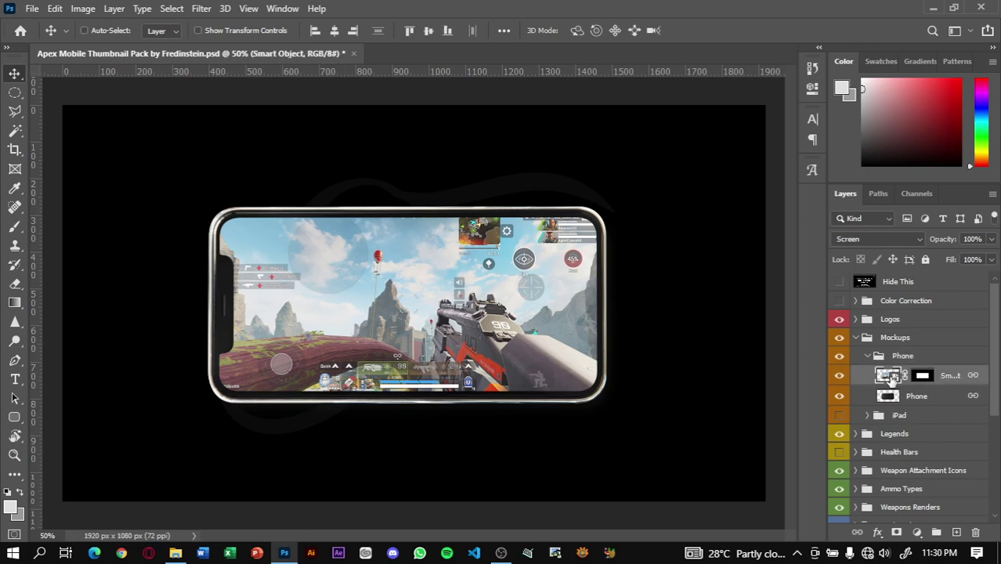
Step: Open the phone screen's Smart Object, view Graphic1.psb, then close it
double_click(884, 379)
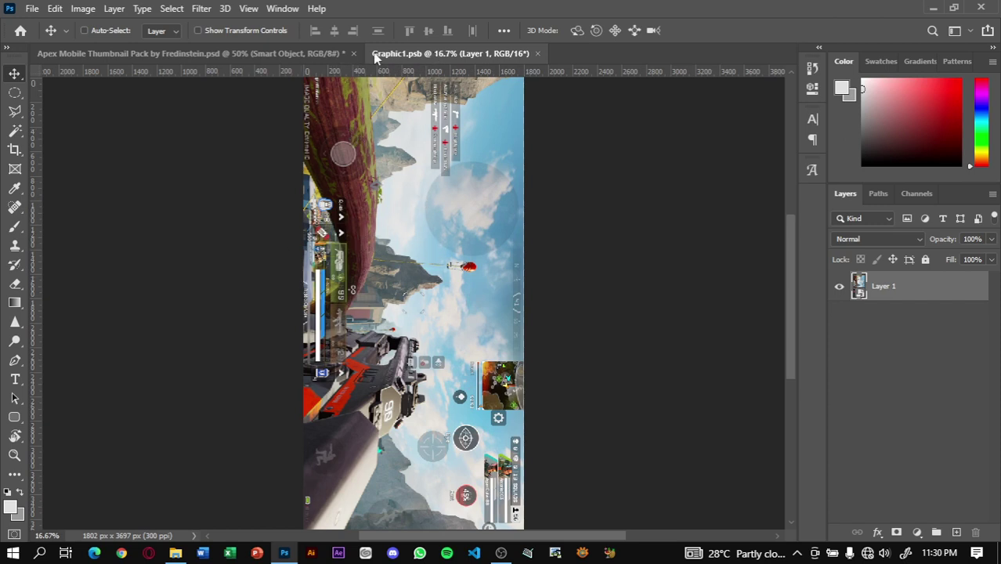
click(306, 53)
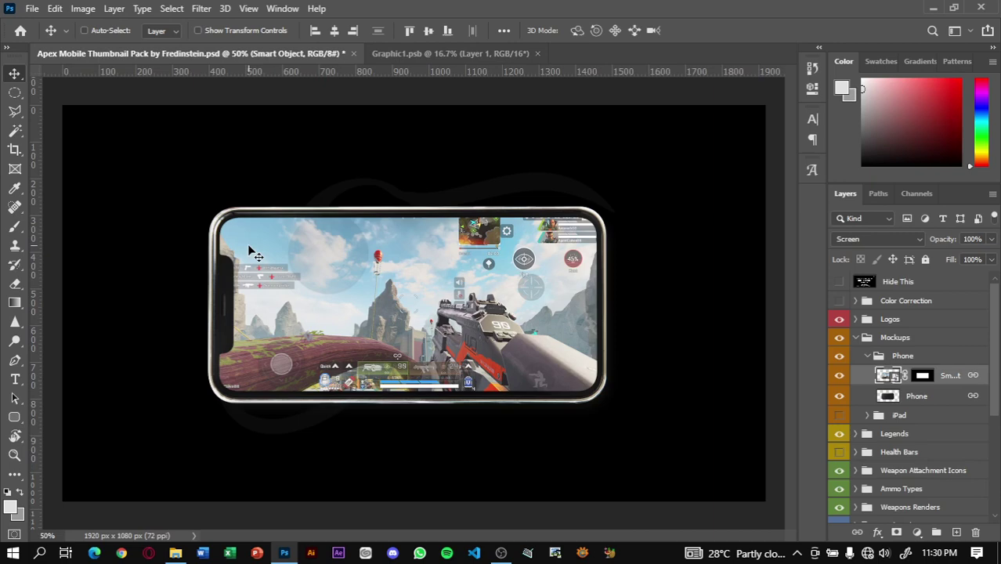
click(417, 57)
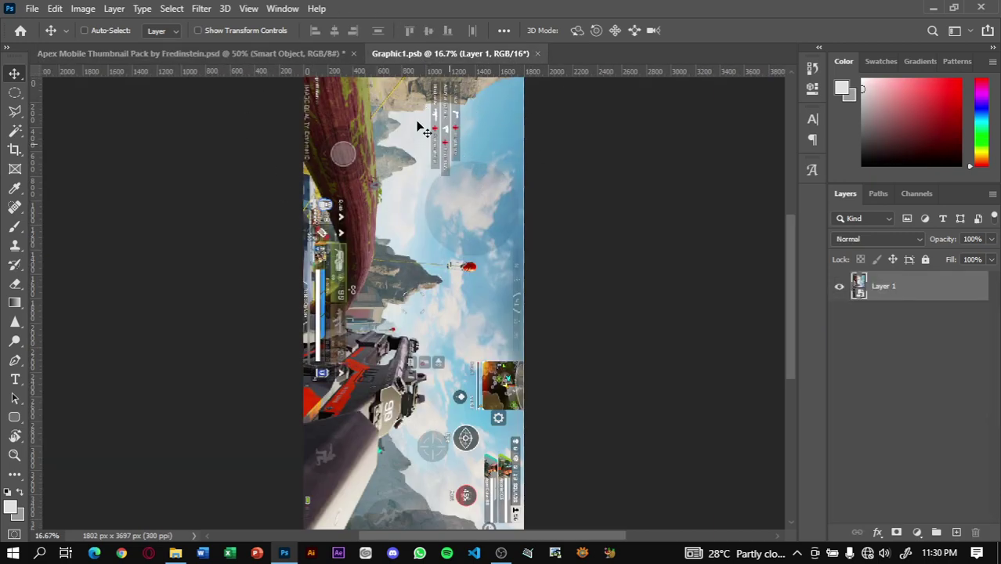
click(538, 53)
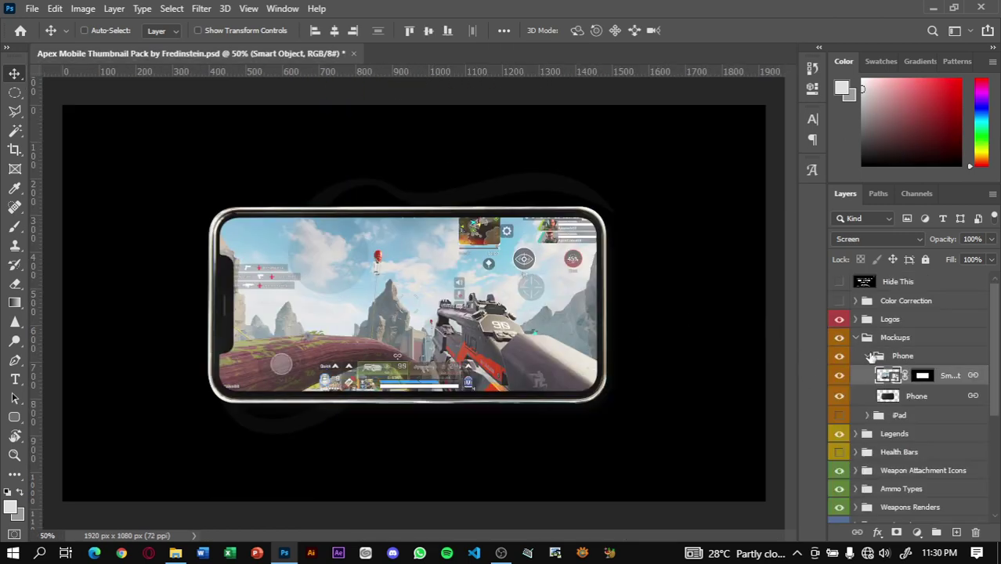
Step: Preview the iPad mockup and its Smart Object layer, then hide it and collapse Mockups
click(872, 357)
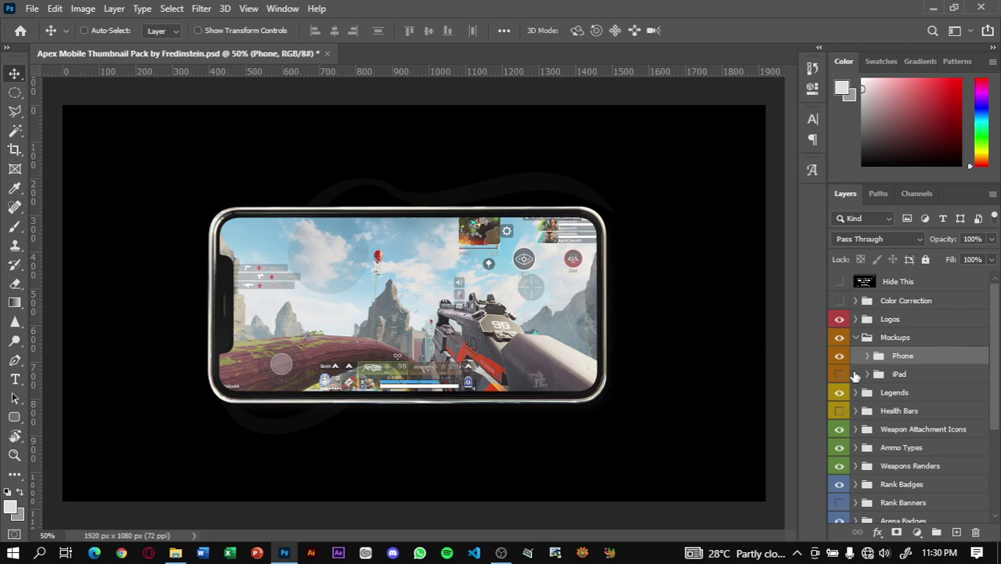
click(840, 374)
click(868, 374)
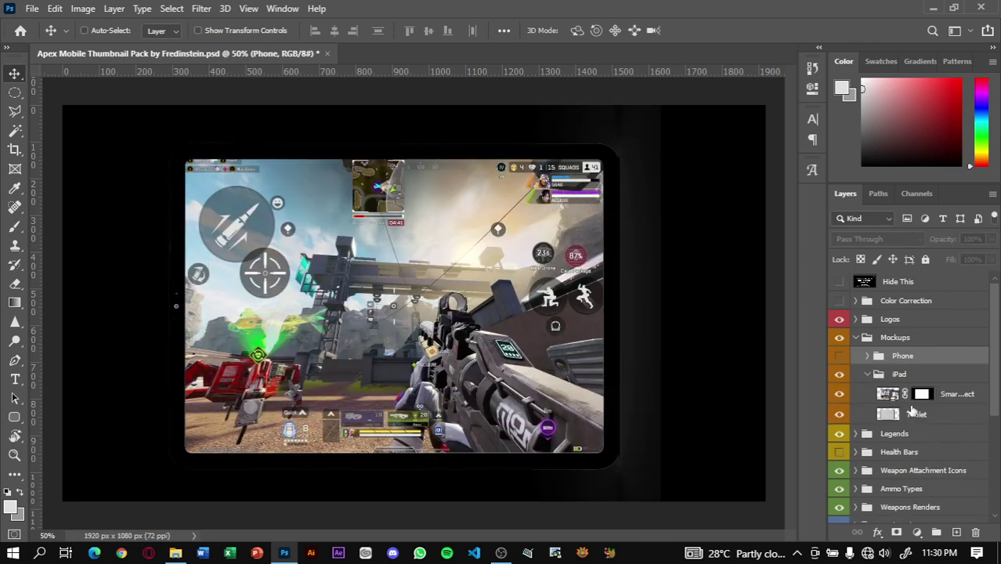
click(895, 403)
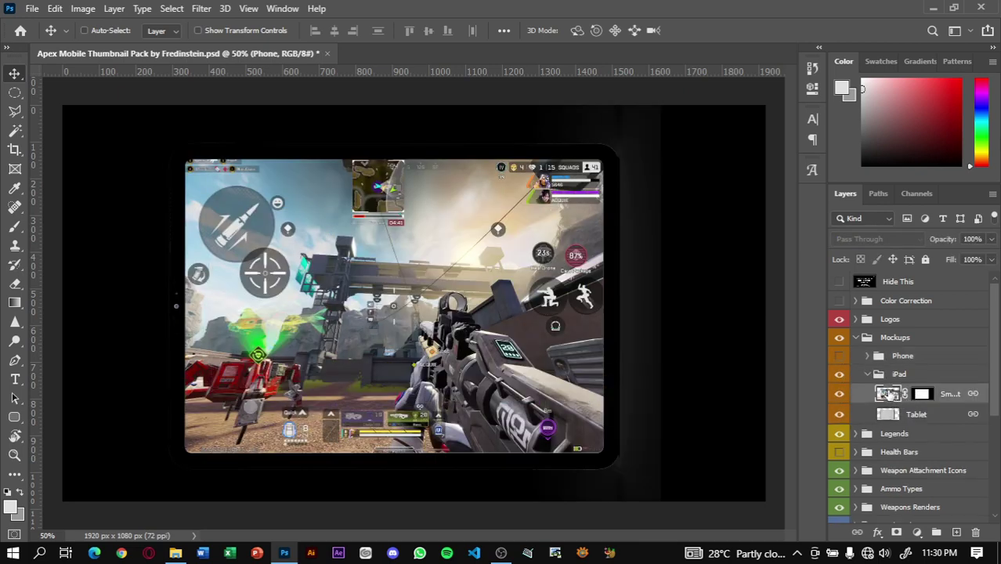
click(874, 375)
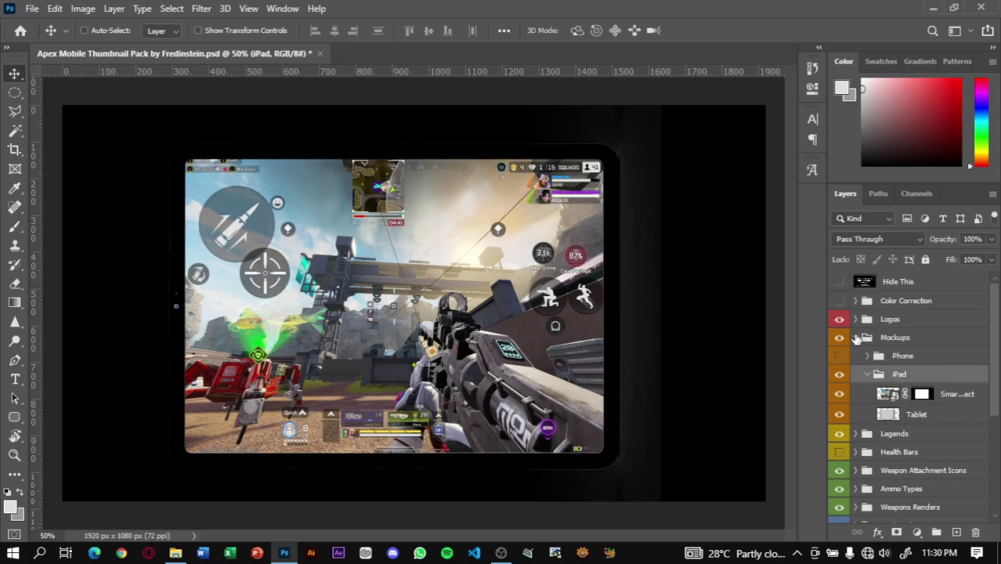
click(839, 374)
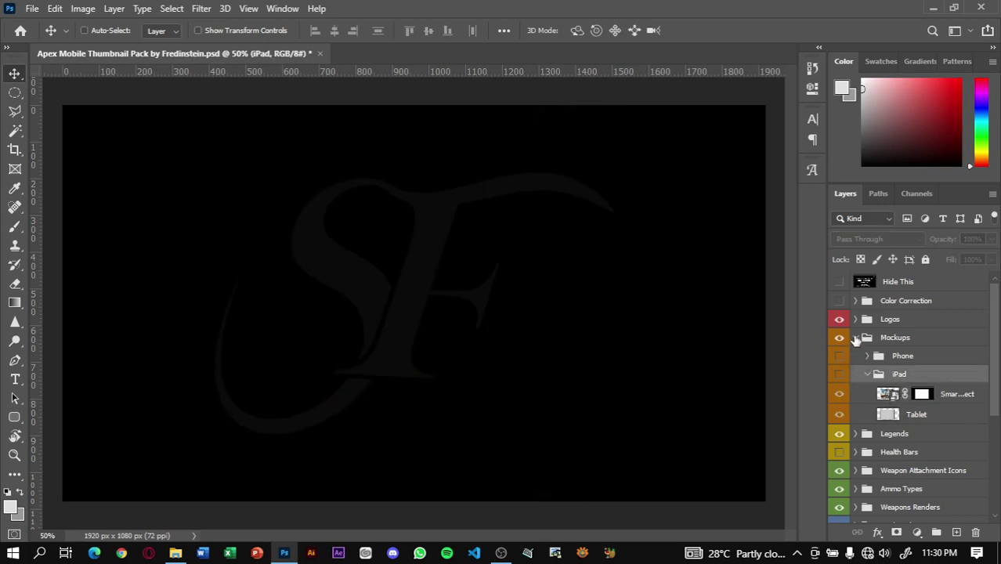
click(860, 338)
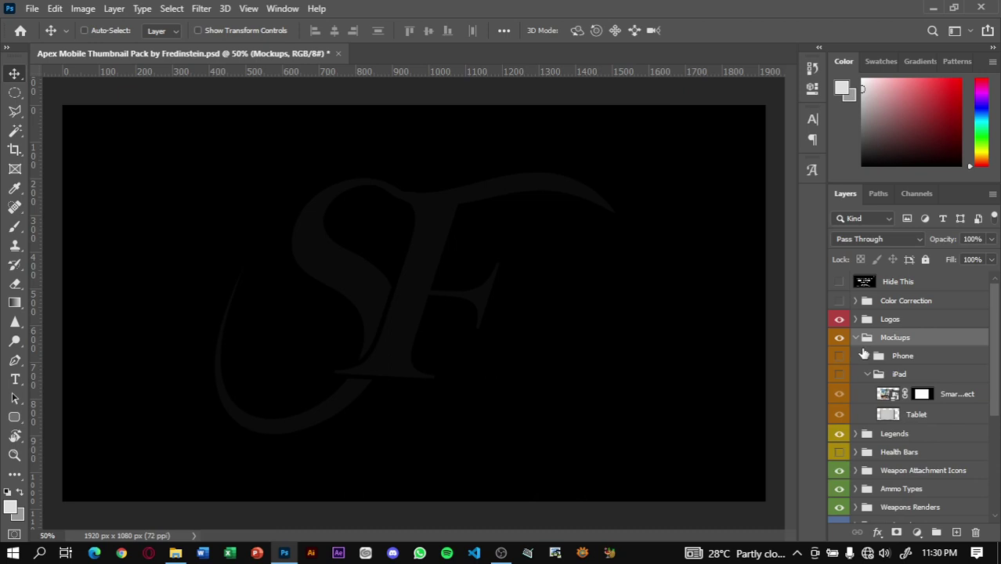
click(856, 337)
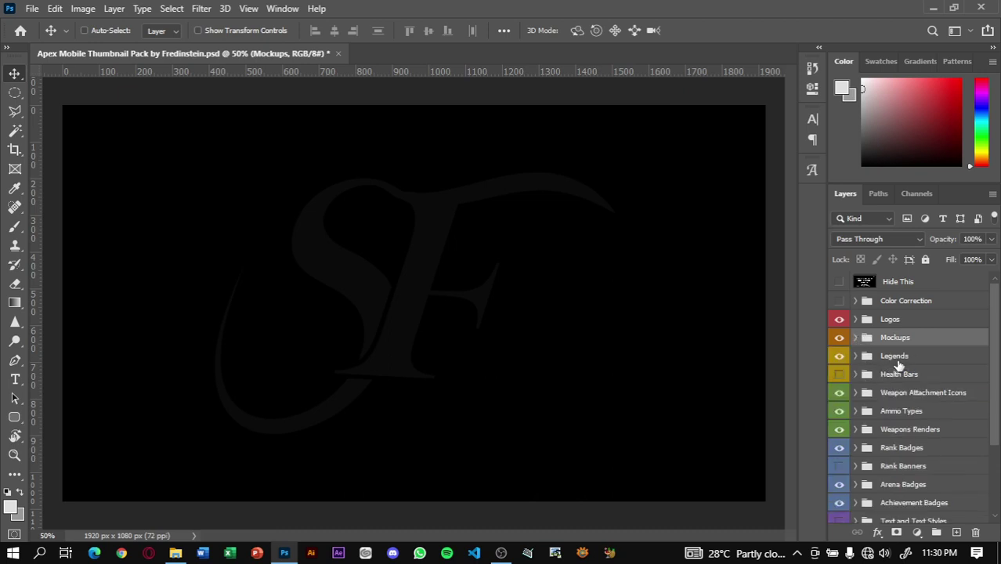
Step: Expand the Legends folder, select the Bangalore layer and scroll its character list
click(898, 361)
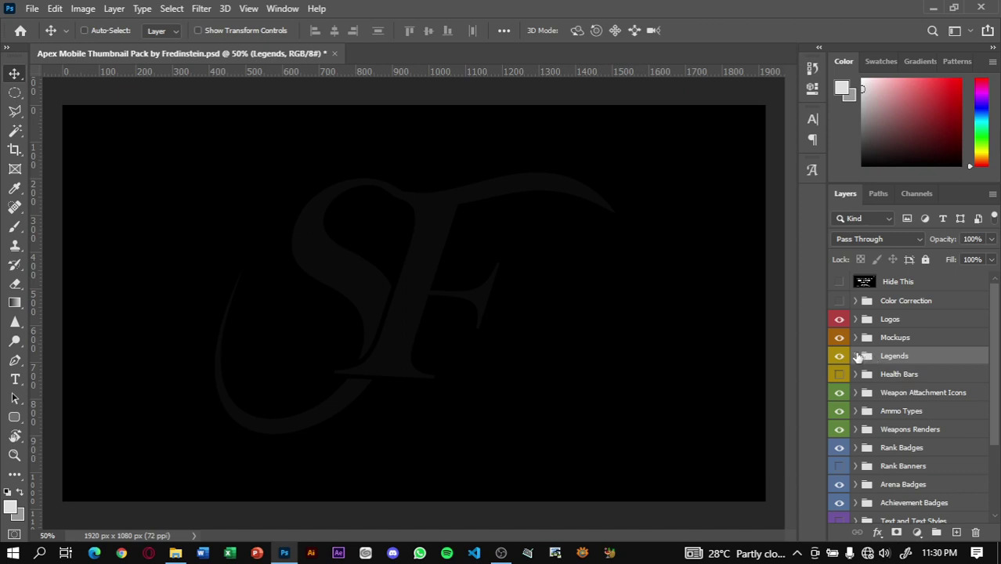
click(856, 355)
click(879, 383)
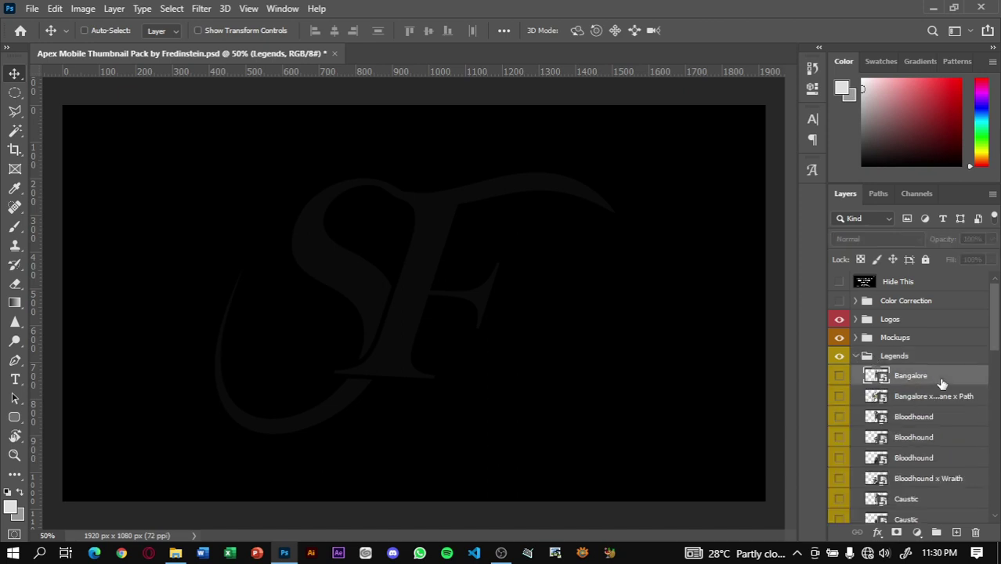
scroll(927, 391, down, 3)
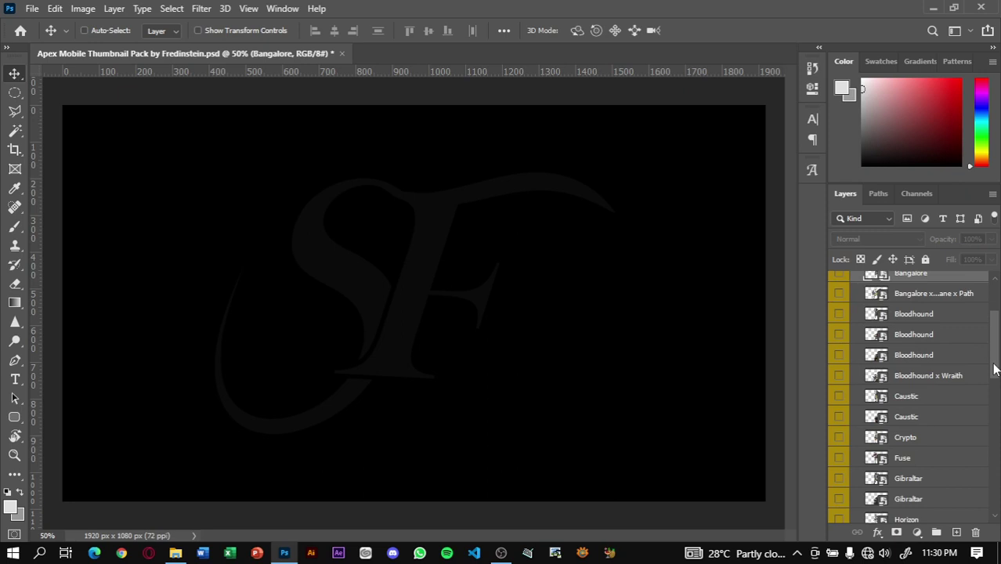
scroll(995, 368, down, 2)
scroll(995, 368, up, 2)
scroll(995, 368, up, 2)
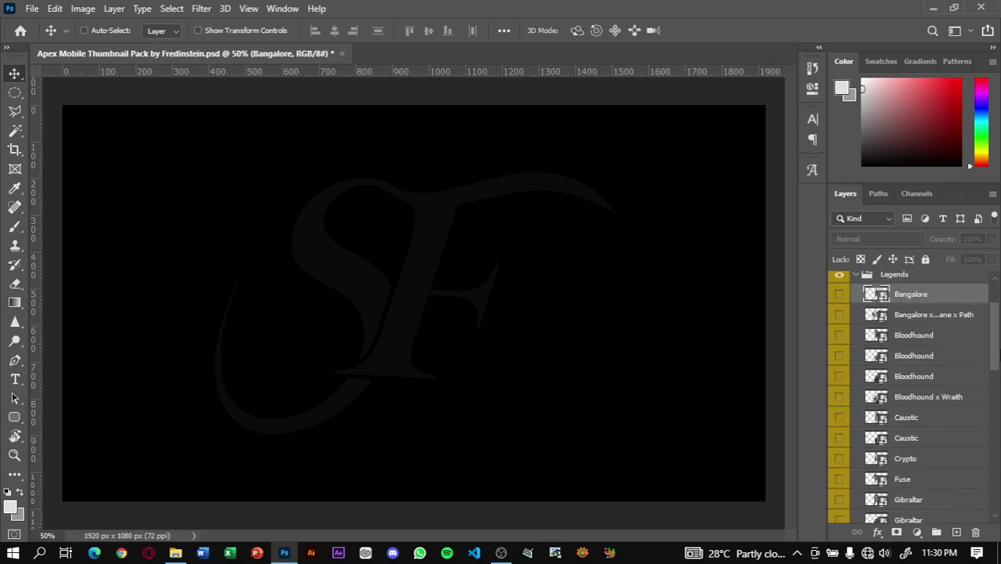
scroll(899, 345, up, 1)
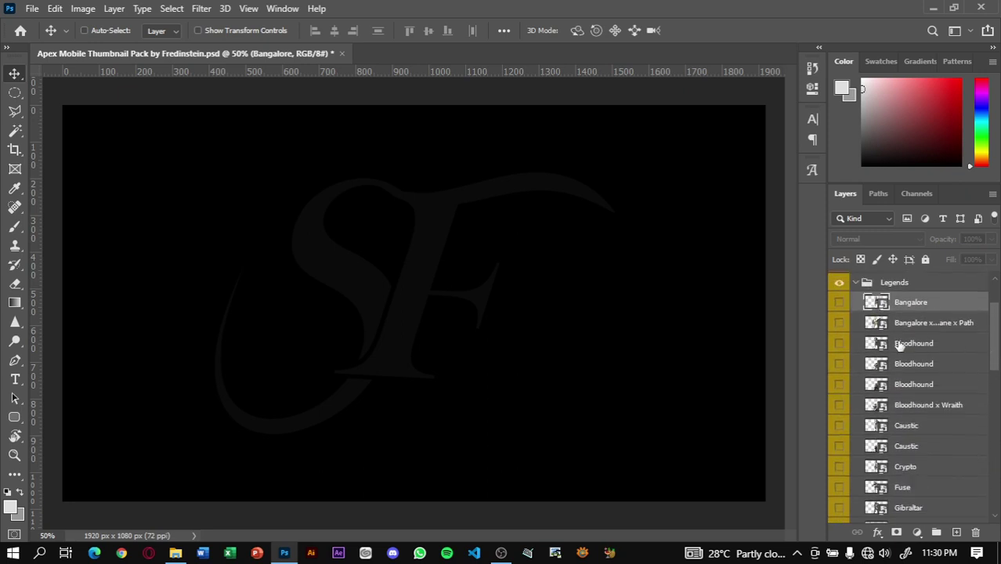
Step: Preview the Bangalore, Bangalore team-up and Bloodhound renders, then hide them
click(839, 303)
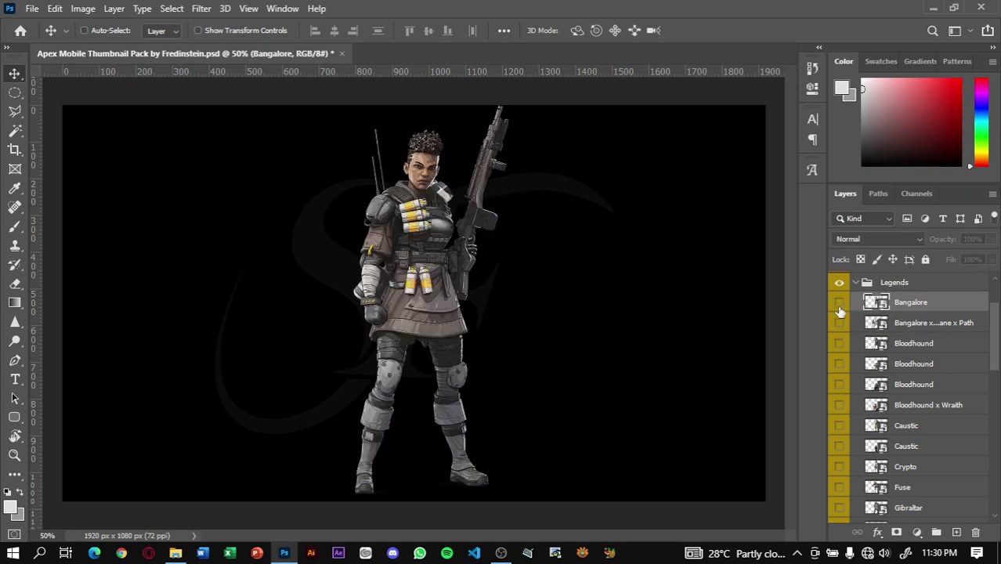
click(839, 325)
click(839, 325)
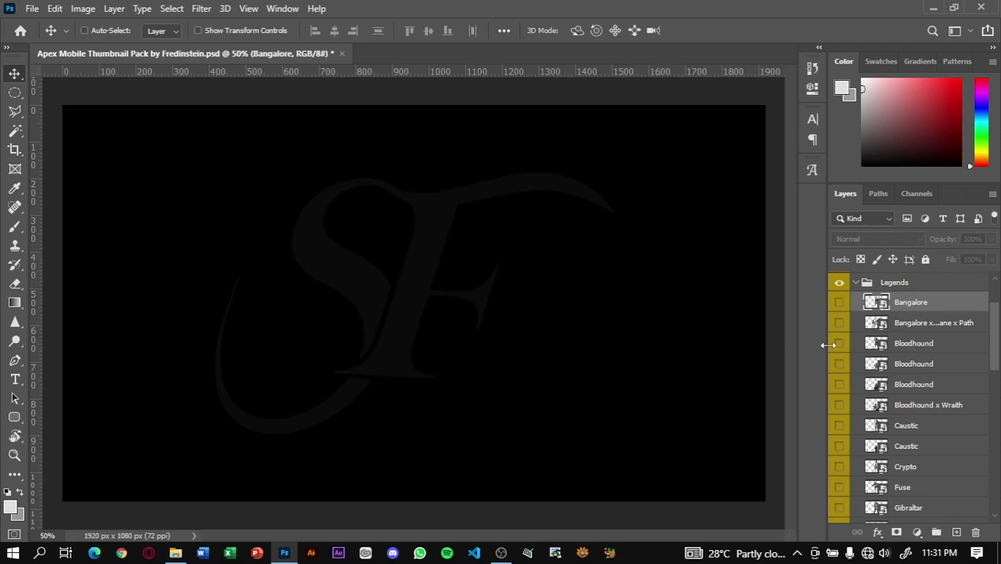
click(839, 343)
click(839, 364)
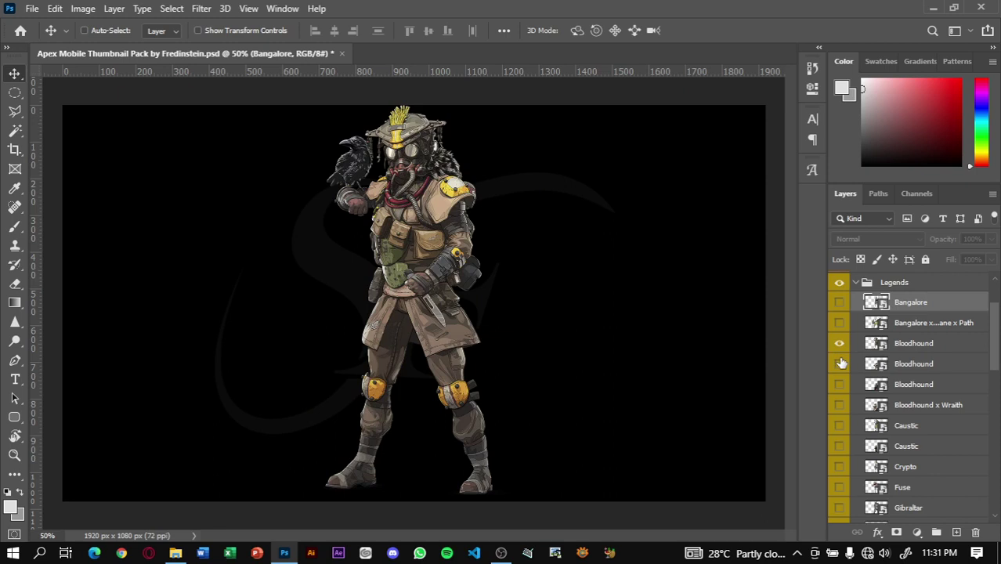
click(839, 344)
click(839, 364)
click(839, 344)
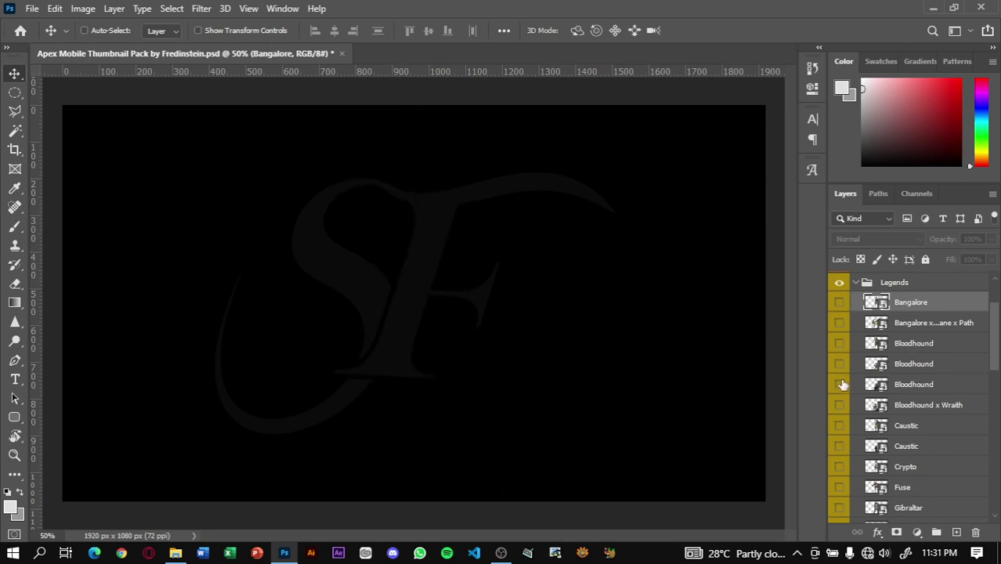
click(839, 384)
Step: Preview the Bloodhound x Wraith and Caustic renders, then scroll through the remaining legends
click(840, 383)
click(839, 405)
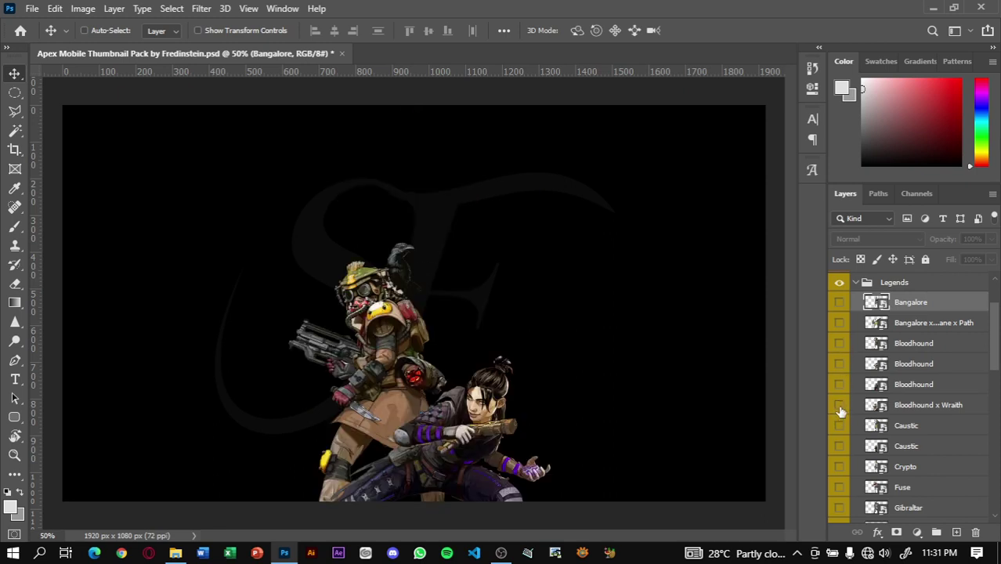
click(839, 425)
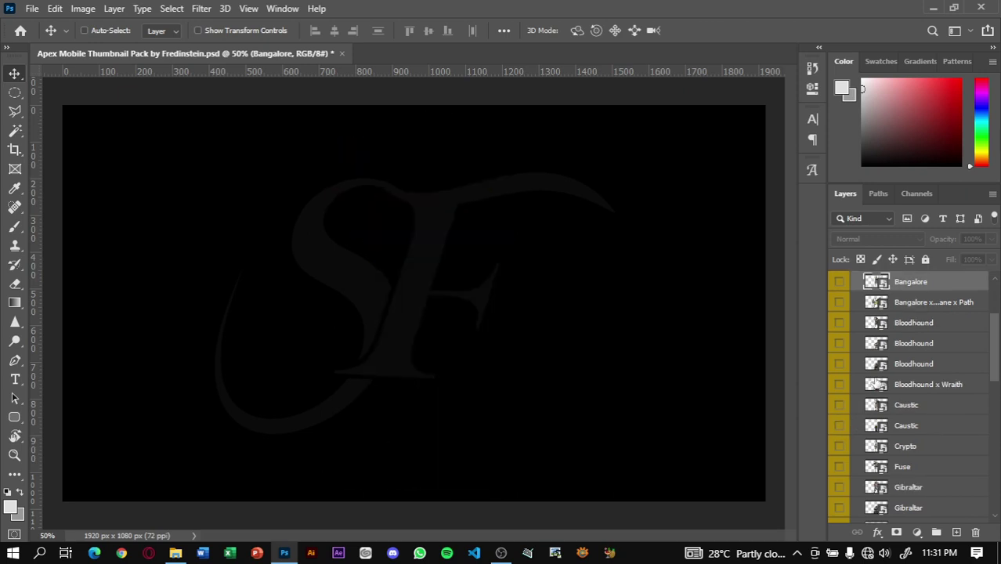
scroll(842, 423, down, 6)
scroll(842, 423, down, 4)
scroll(876, 383, down, 3)
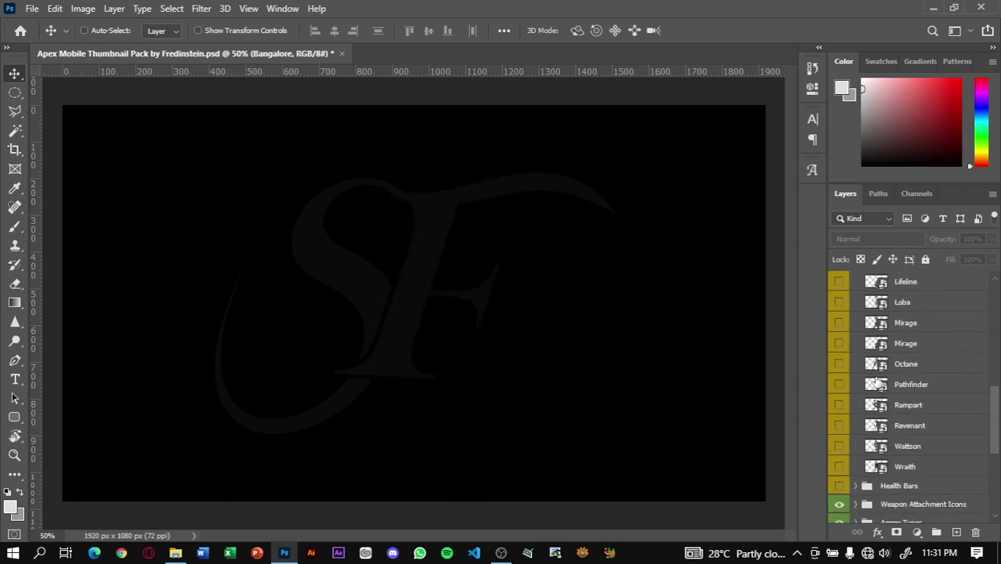
scroll(876, 382, up, 1)
scroll(876, 382, up, 1)
scroll(876, 383, up, 1)
scroll(876, 382, up, 2)
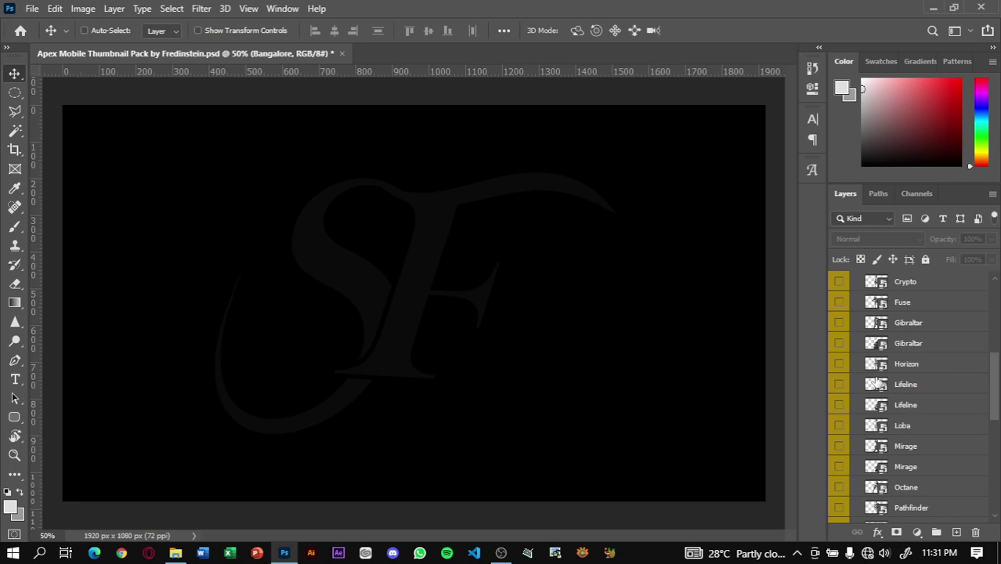
scroll(876, 382, up, 2)
scroll(876, 382, up, 2)
scroll(868, 364, up, 2)
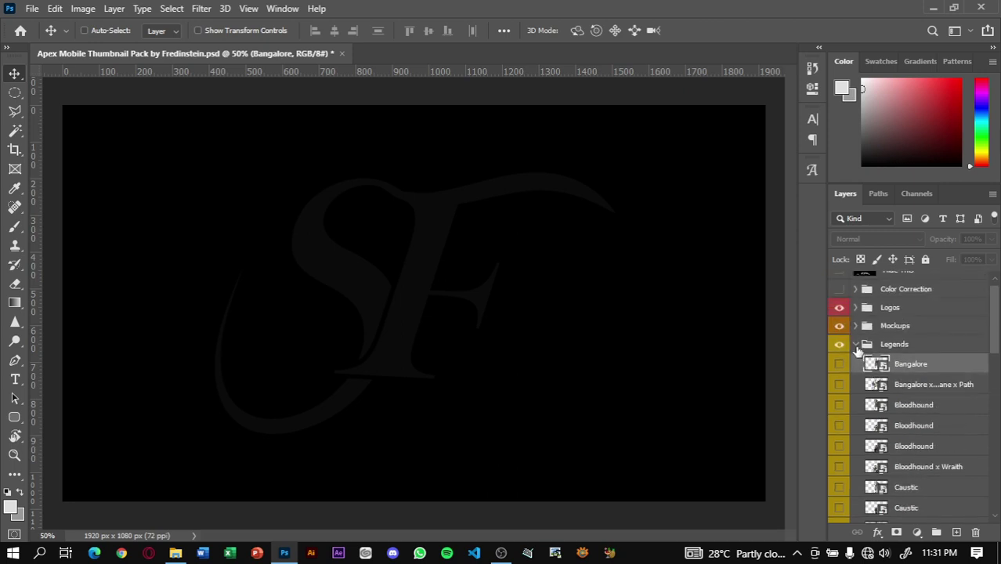
scroll(858, 348, down, 3)
scroll(858, 345, up, 1)
scroll(857, 337, up, 2)
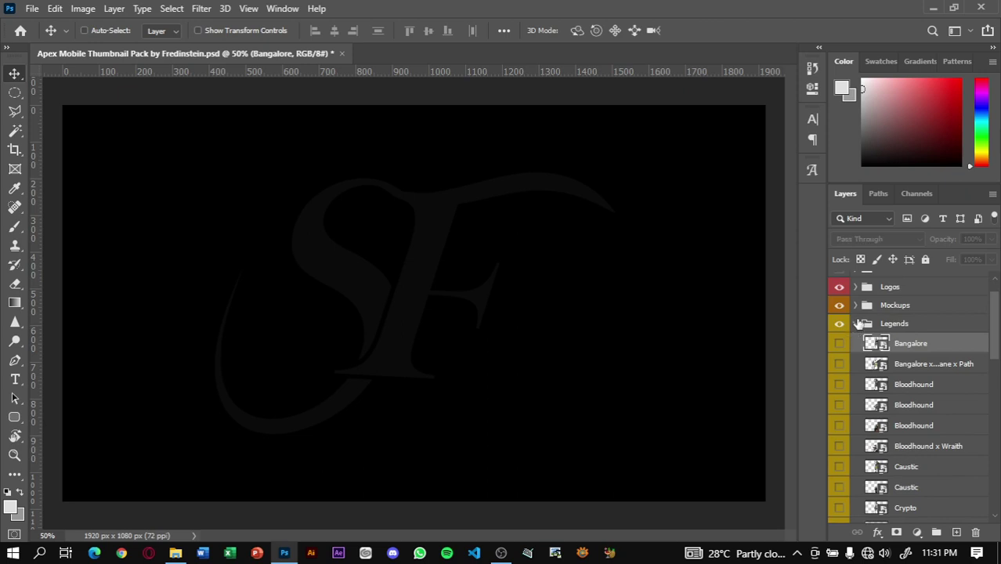
Step: Collapse Legends, show the Health Bars banners, and zoom in to inspect them then back out
click(855, 325)
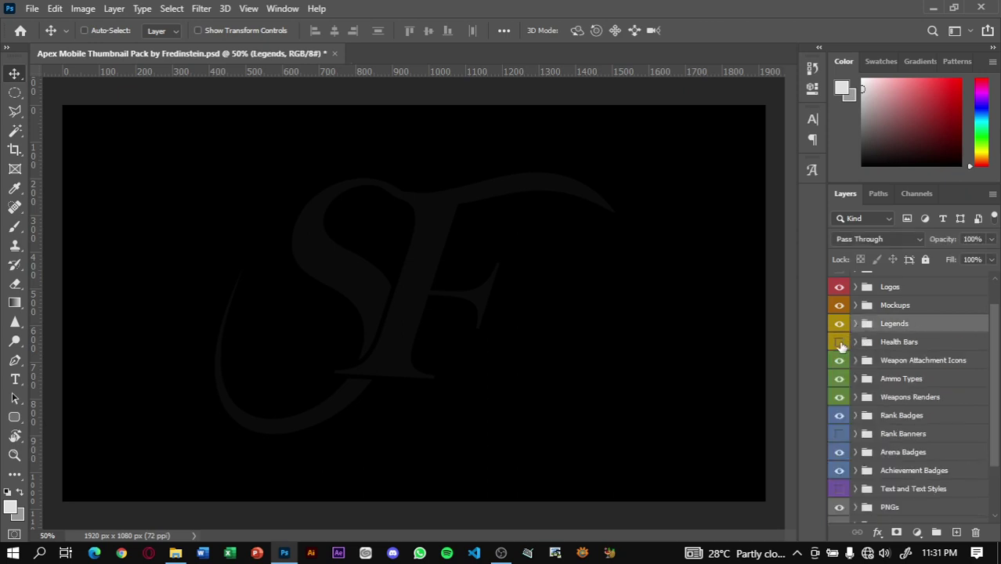
click(839, 342)
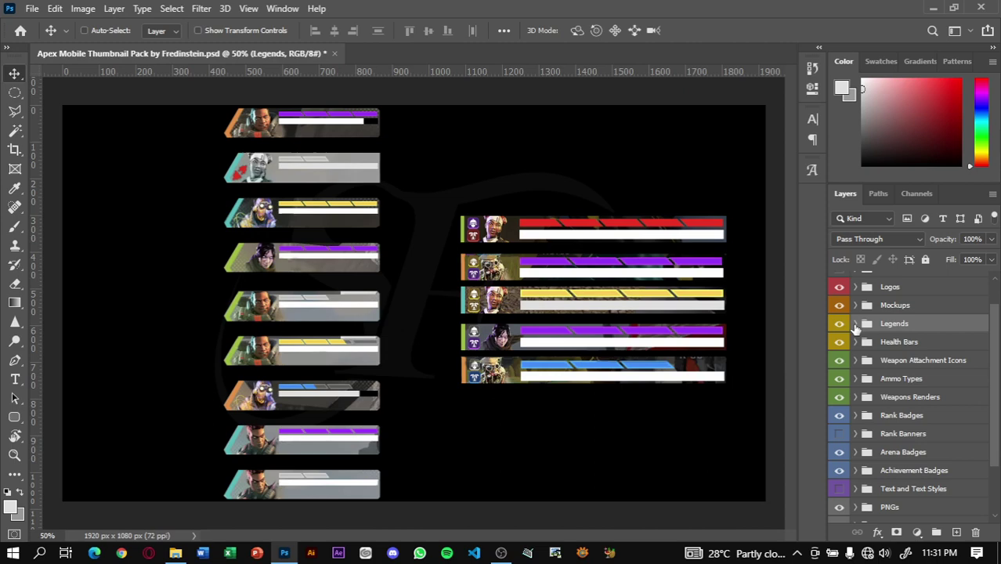
key(ctrl+plus)
ctrl+click(341, 246)
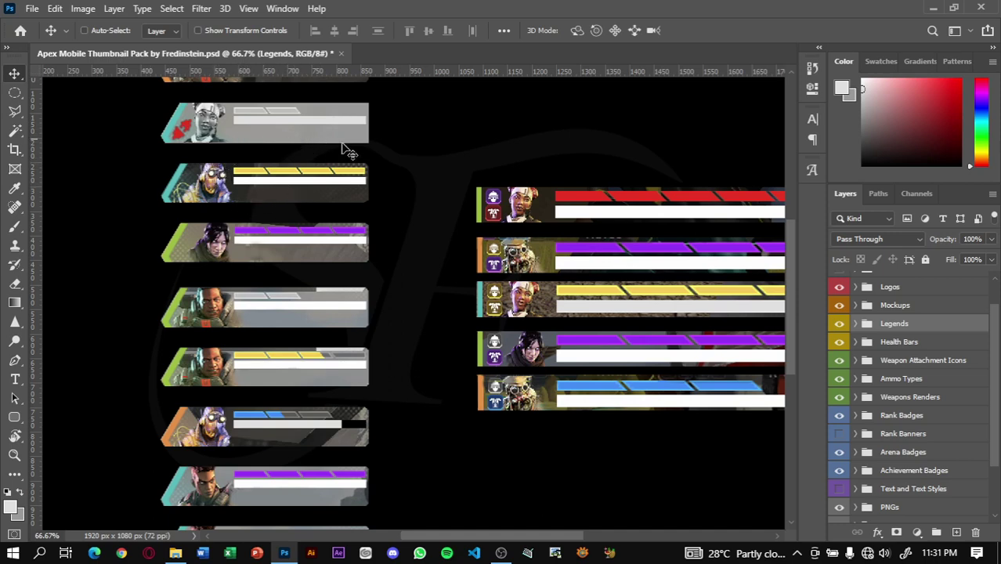
key(ctrl+minus)
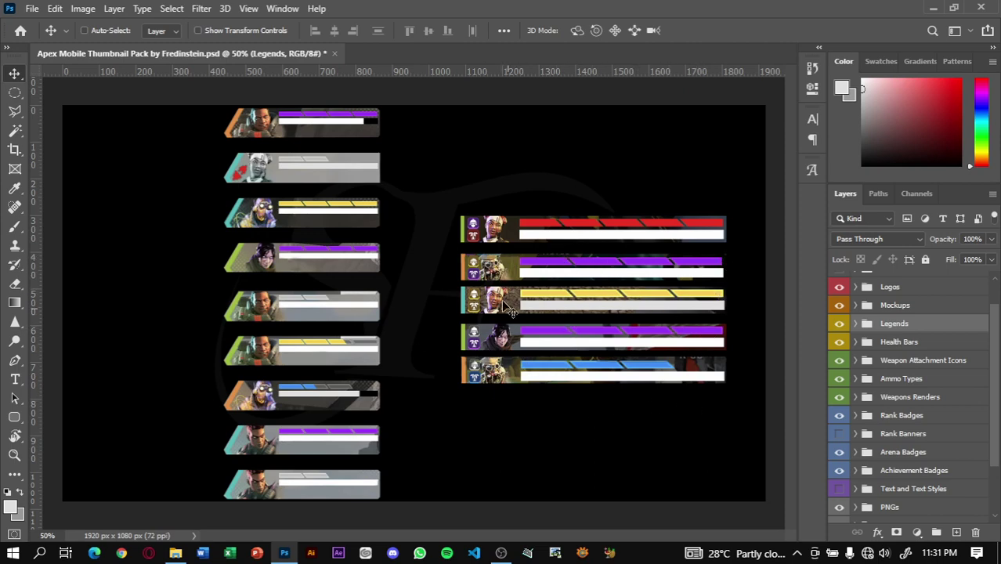
Step: Hide the Health Bars and preview the Level 1–4 Barrel Stabilizer attachment icons
click(839, 342)
click(888, 362)
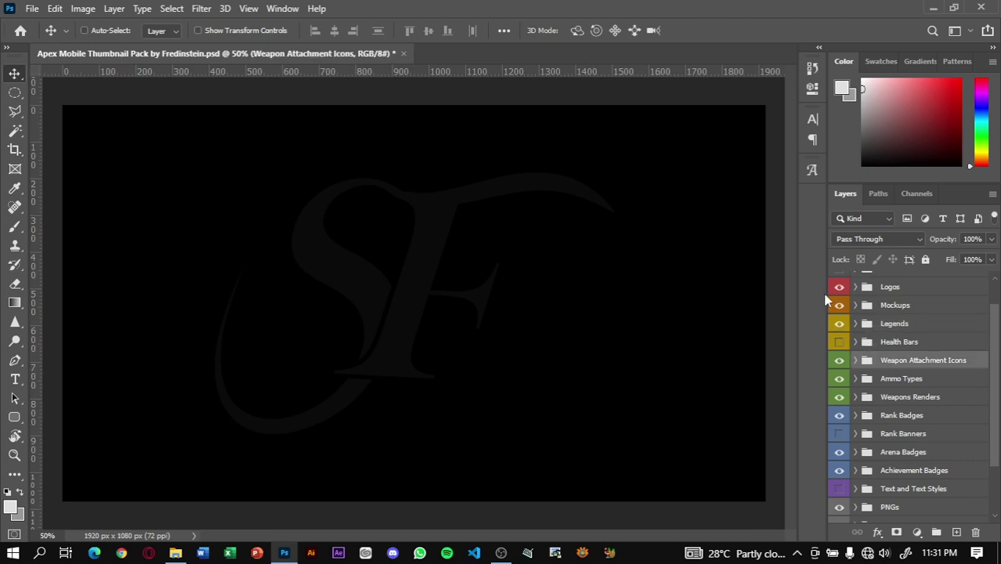
click(856, 361)
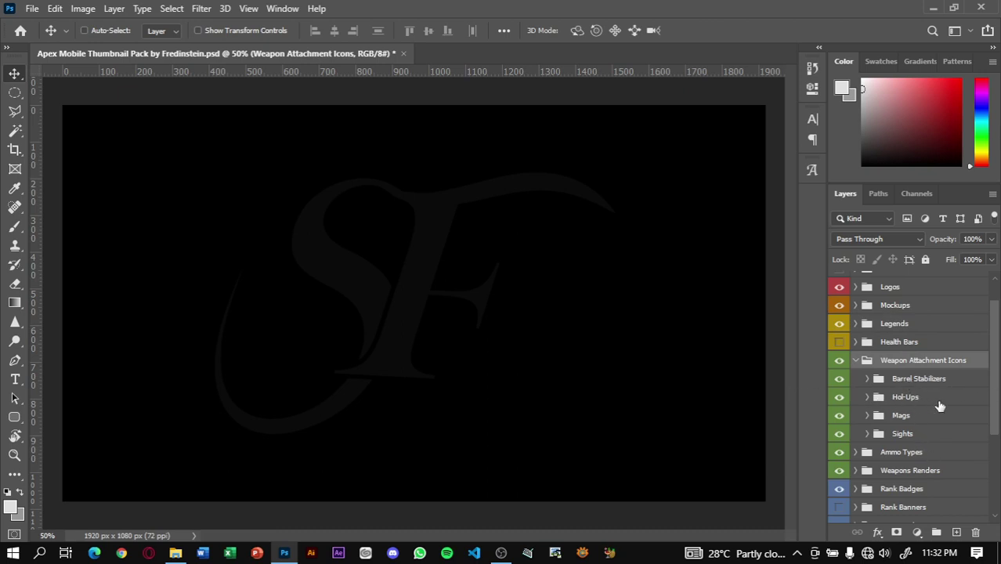
click(867, 379)
click(839, 398)
click(843, 418)
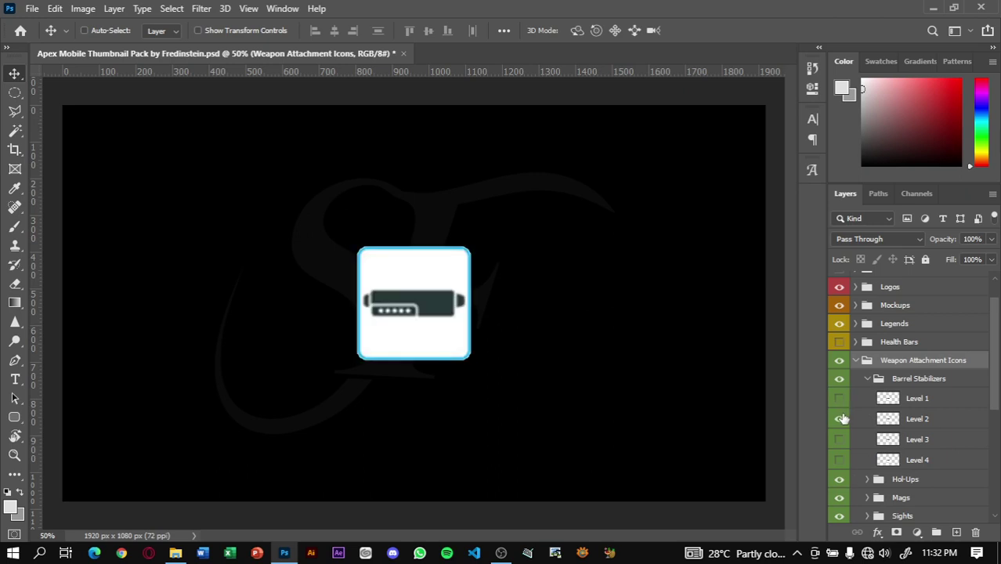
click(839, 418)
click(839, 439)
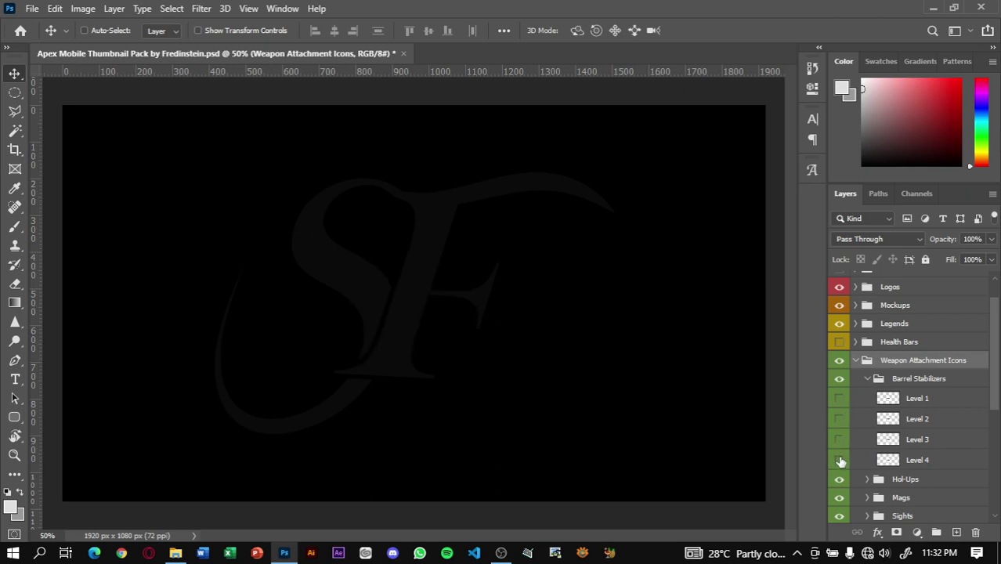
click(839, 460)
click(868, 379)
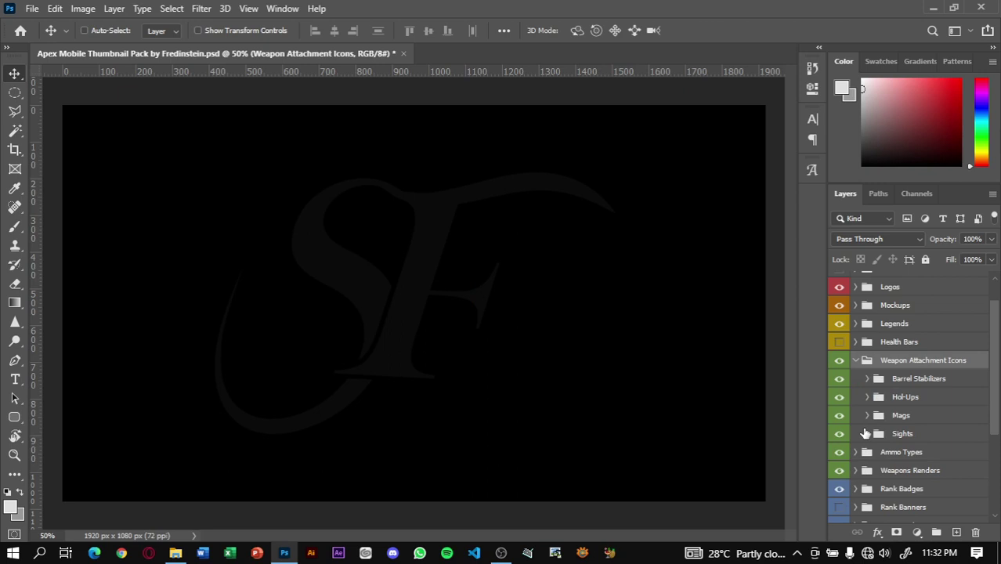
Step: Preview the Selectfire Receiver, Turbocharger, Double Tap Trigger and Extended Heavy Mag icons
click(867, 397)
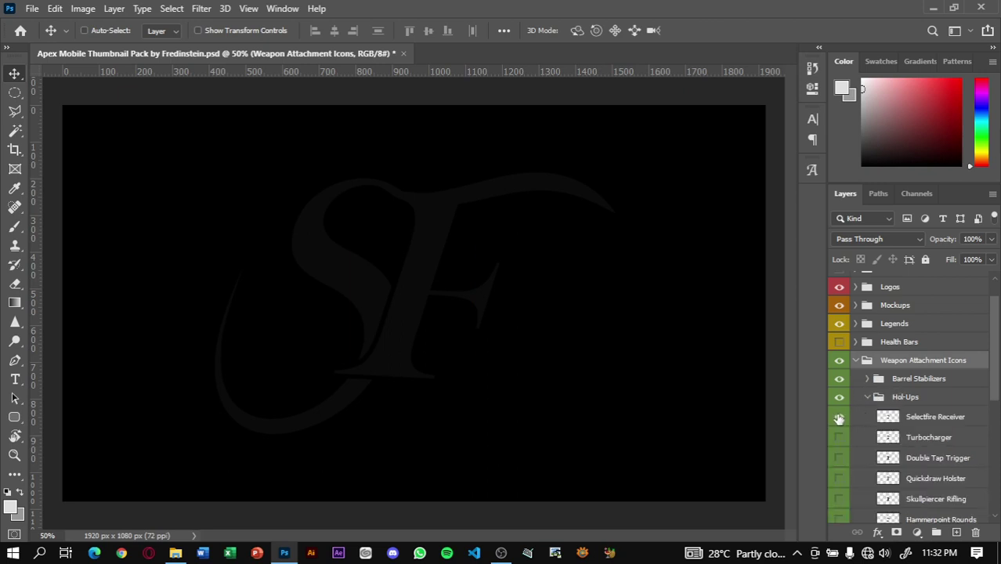
click(839, 418)
click(839, 437)
click(839, 458)
click(867, 397)
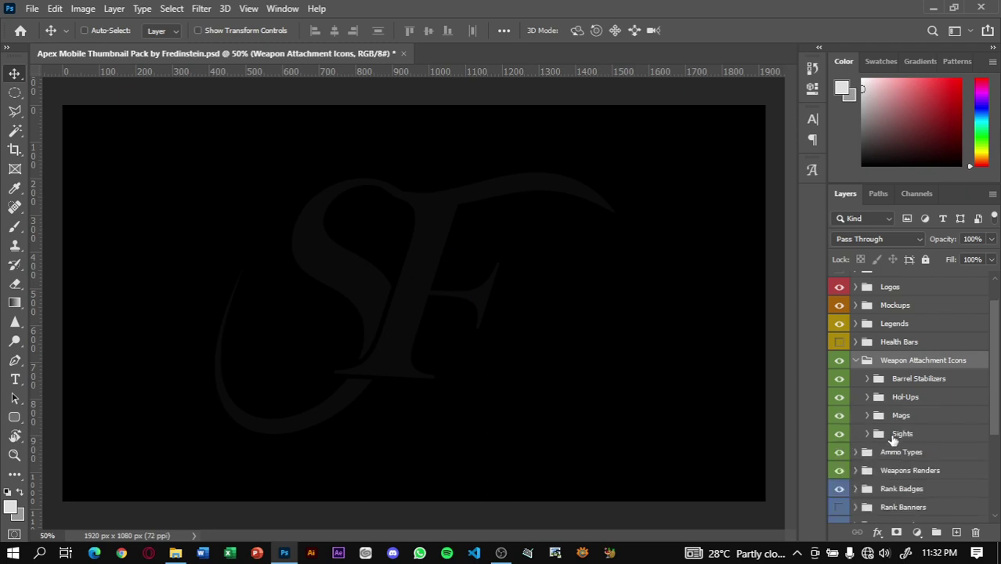
click(868, 415)
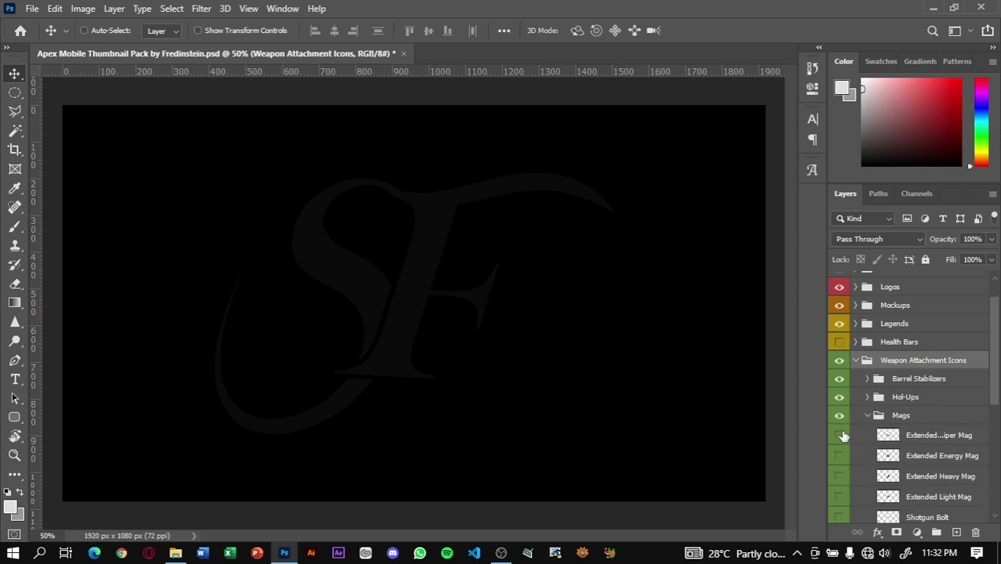
click(840, 435)
click(839, 477)
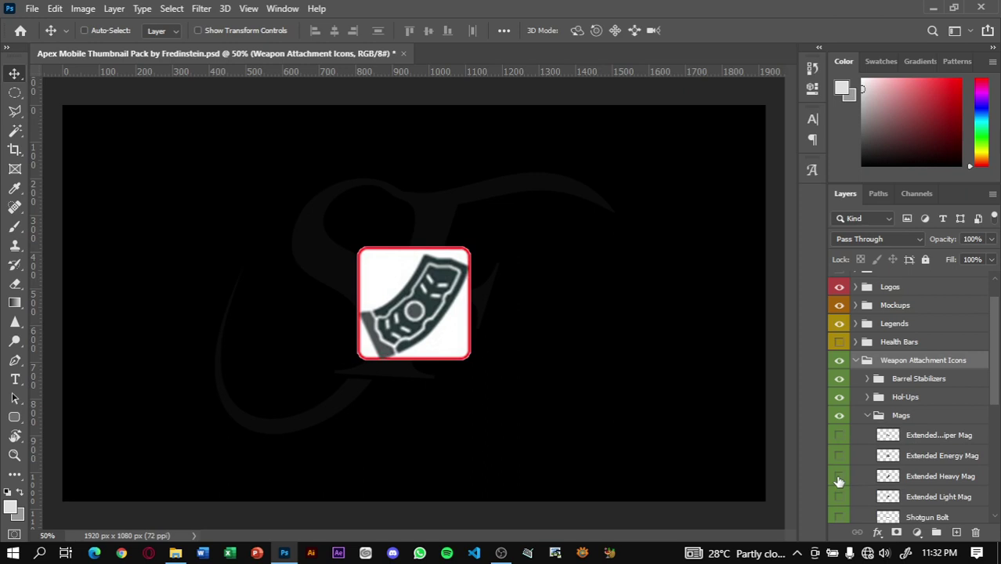
click(839, 477)
click(873, 415)
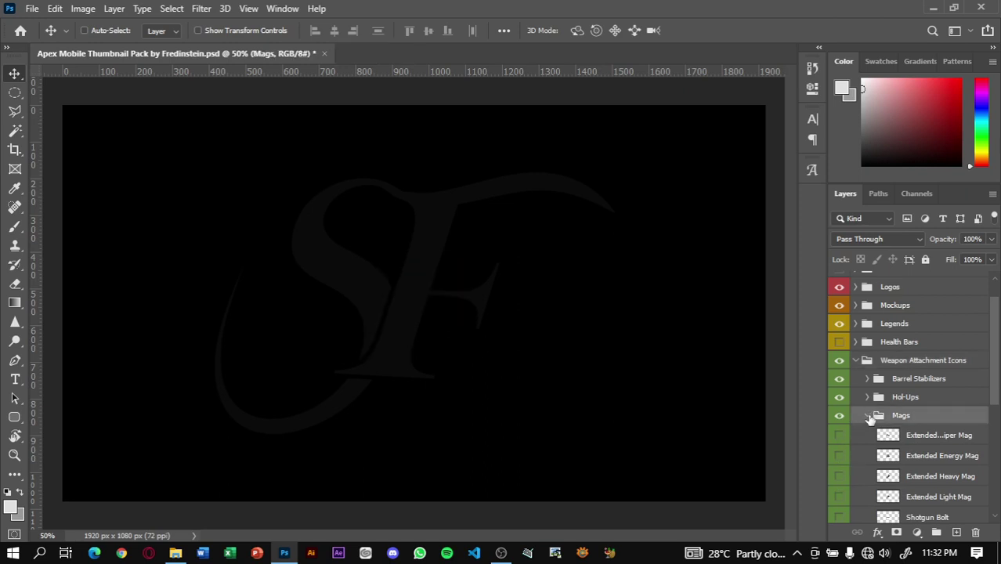
click(867, 416)
Step: Preview the 1x HOLO and 1x HCOG Classic sights, then fold up Sights and Weapon Attachment Icons
click(867, 434)
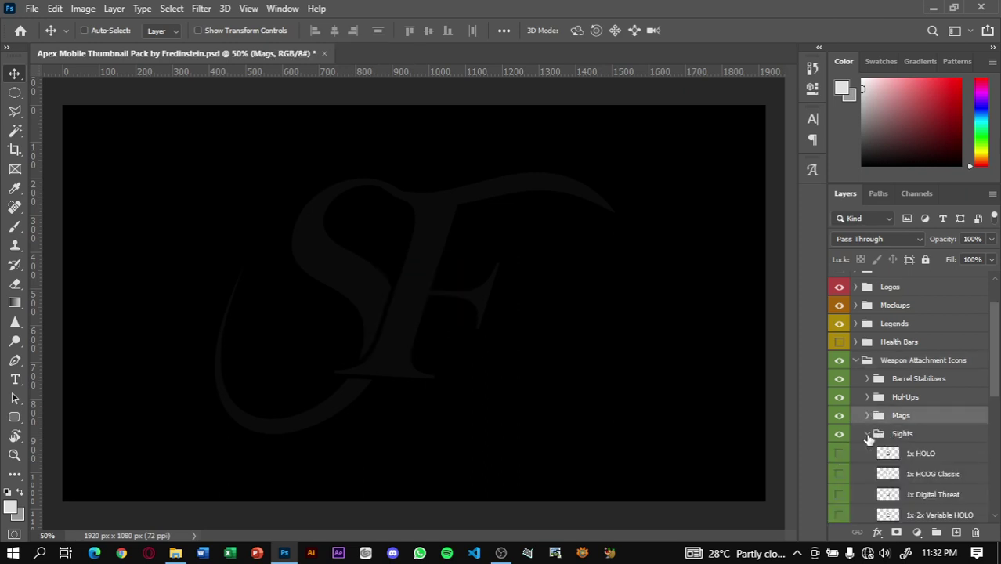
scroll(862, 423, down, 2)
click(840, 391)
click(839, 412)
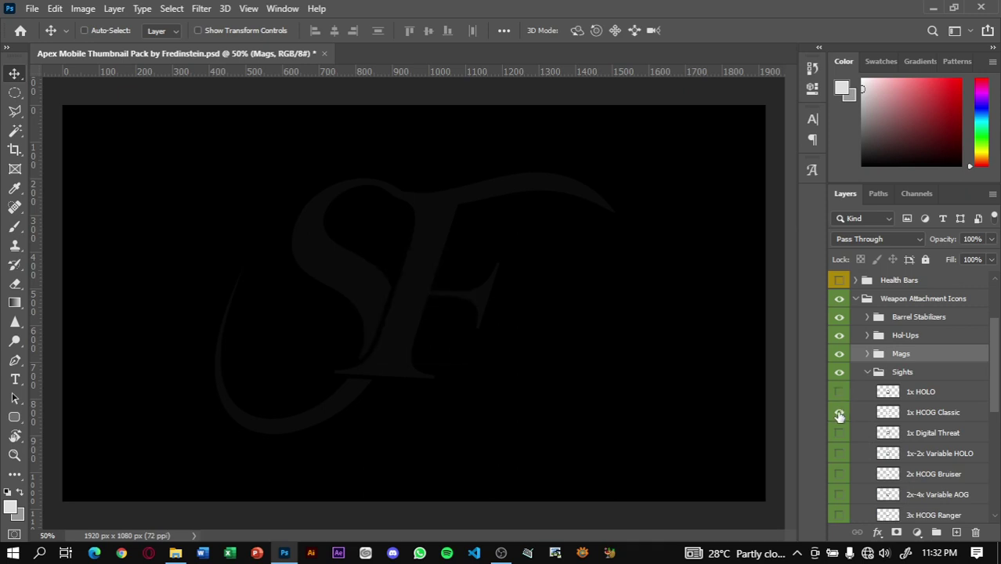
click(839, 412)
click(866, 373)
click(856, 301)
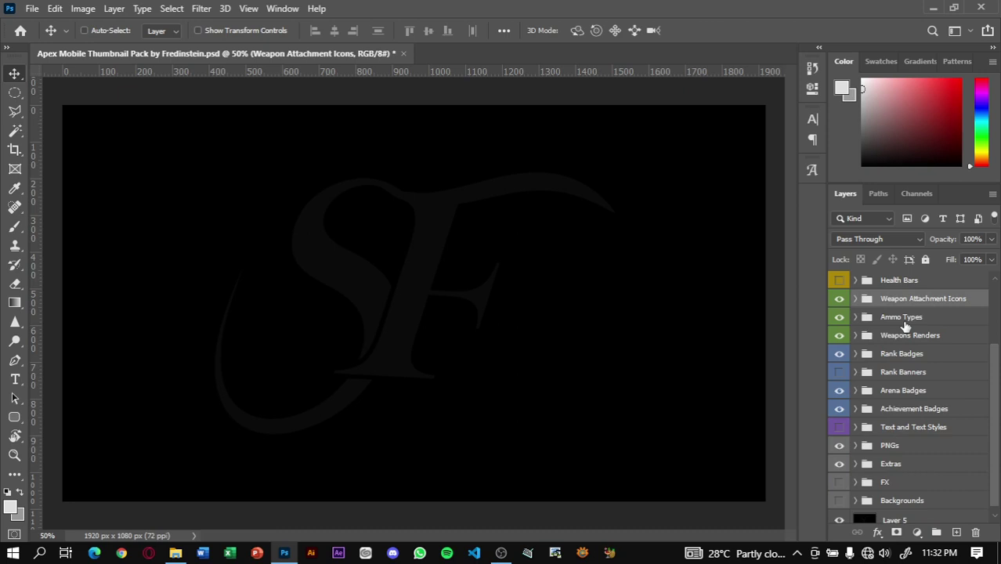
click(950, 318)
click(857, 318)
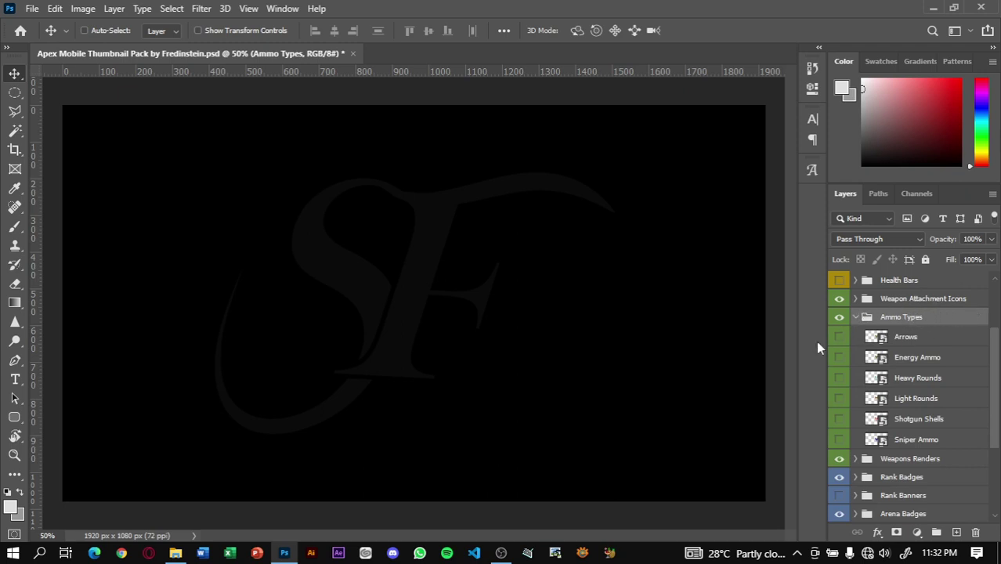
click(839, 338)
double_click(839, 340)
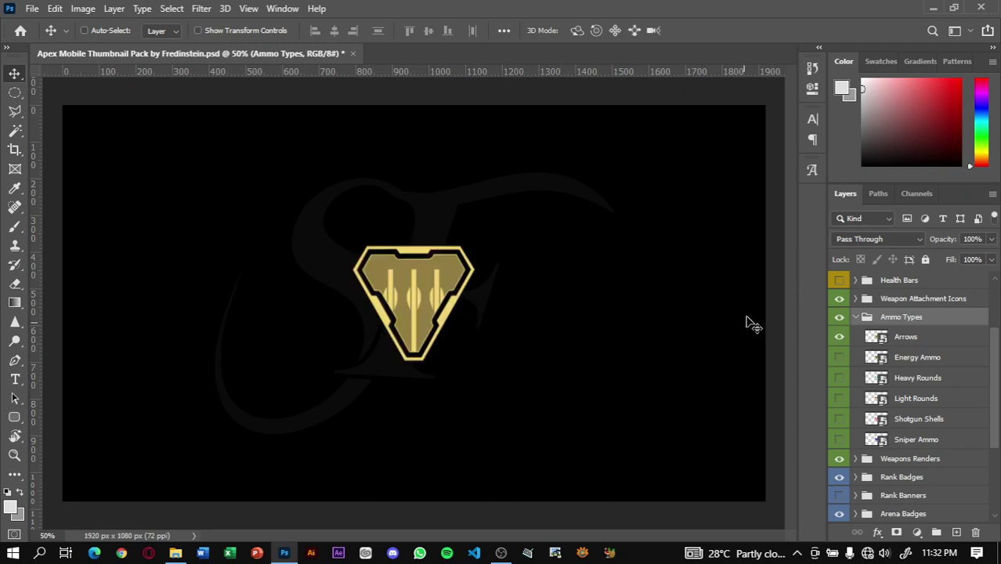
click(839, 337)
click(839, 358)
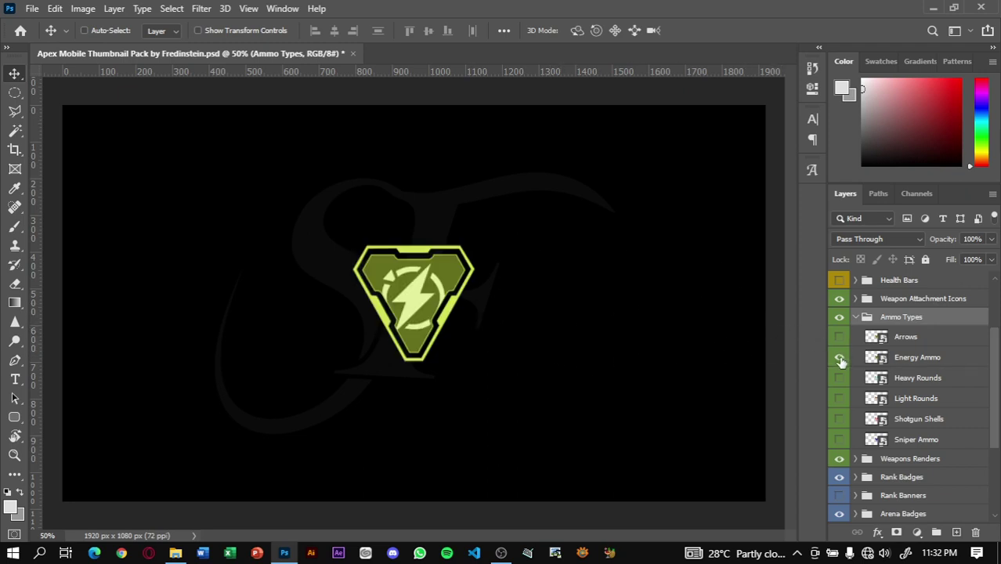
click(839, 357)
click(839, 378)
click(840, 378)
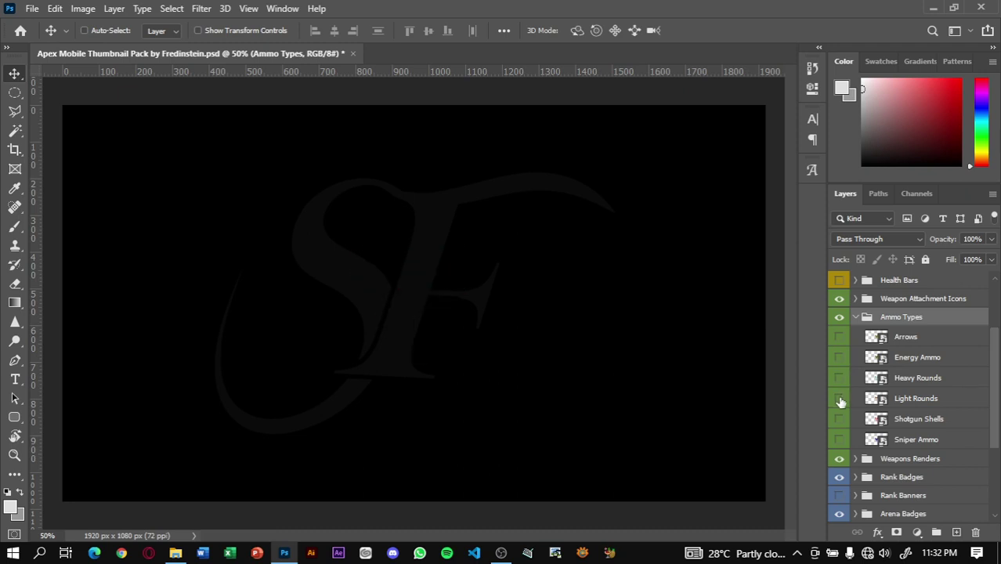
click(839, 398)
click(839, 419)
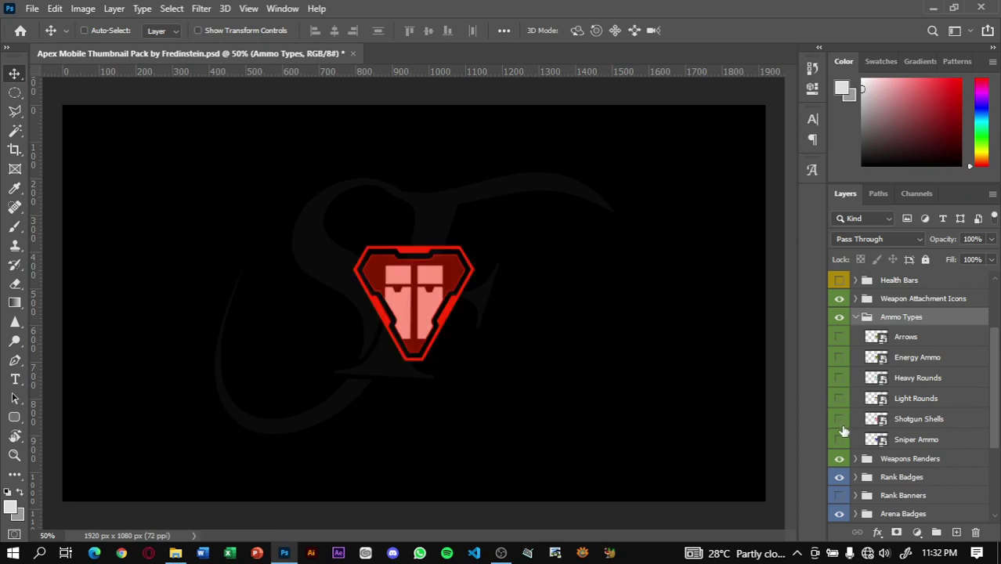
click(839, 440)
click(839, 440)
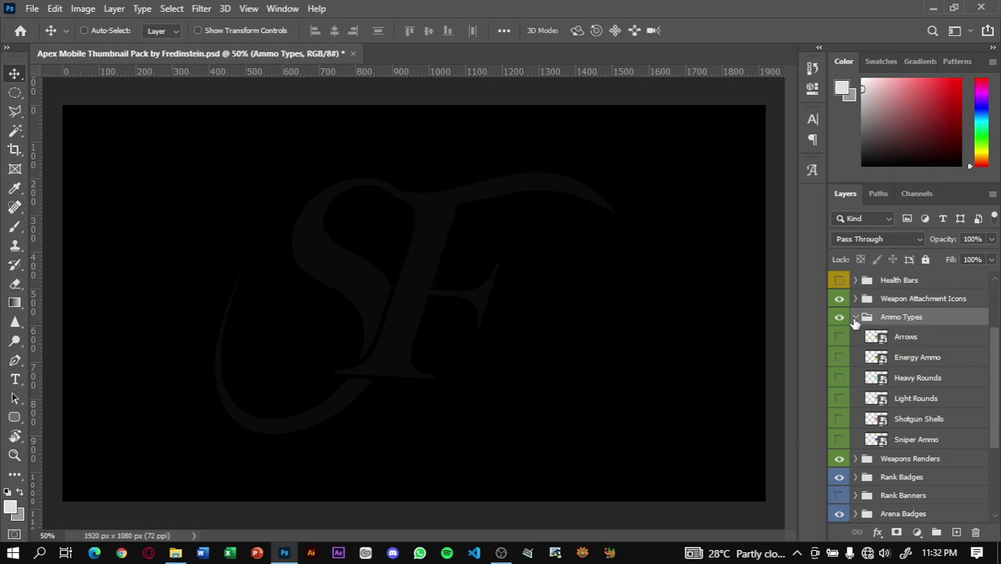
click(856, 316)
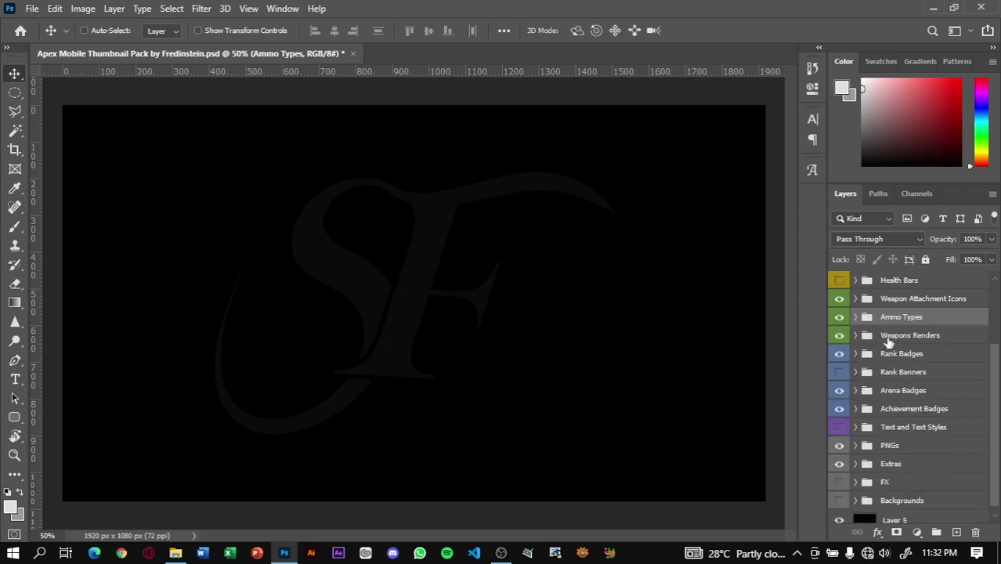
Step: Expand Weapons Renders and preview the Alternator and Charge Rifle renders
click(878, 339)
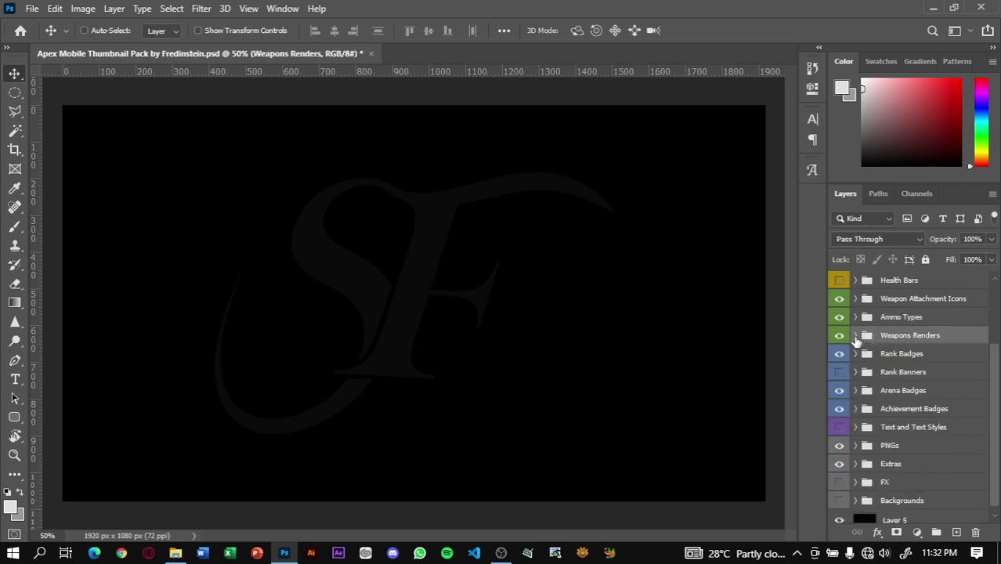
click(855, 337)
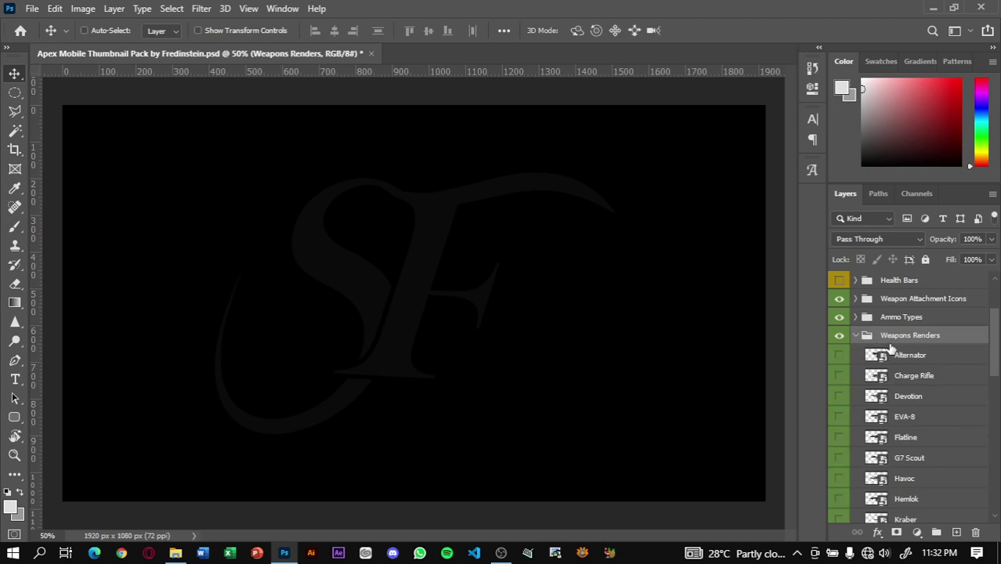
scroll(890, 348, down, 1)
scroll(890, 348, up, 1)
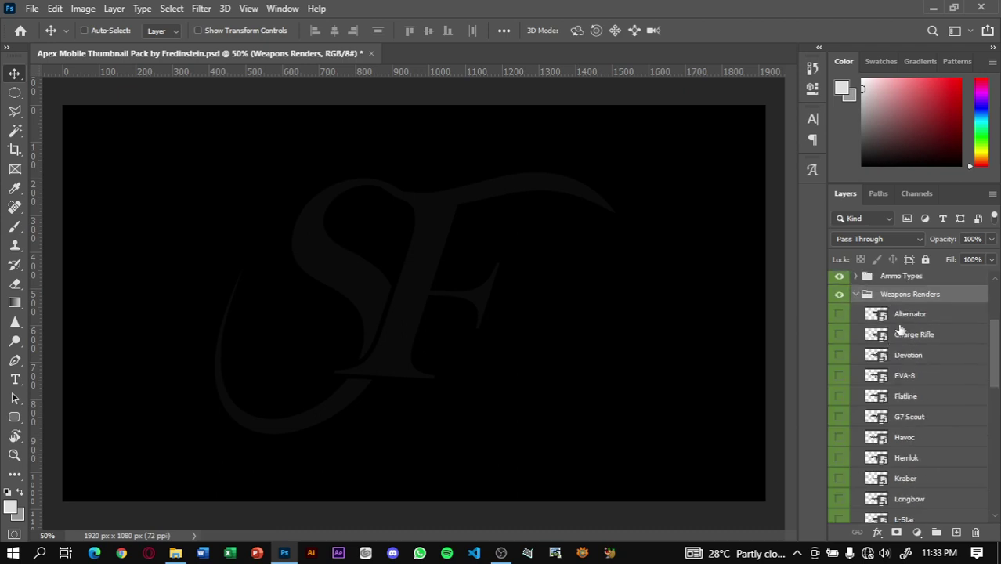
click(839, 315)
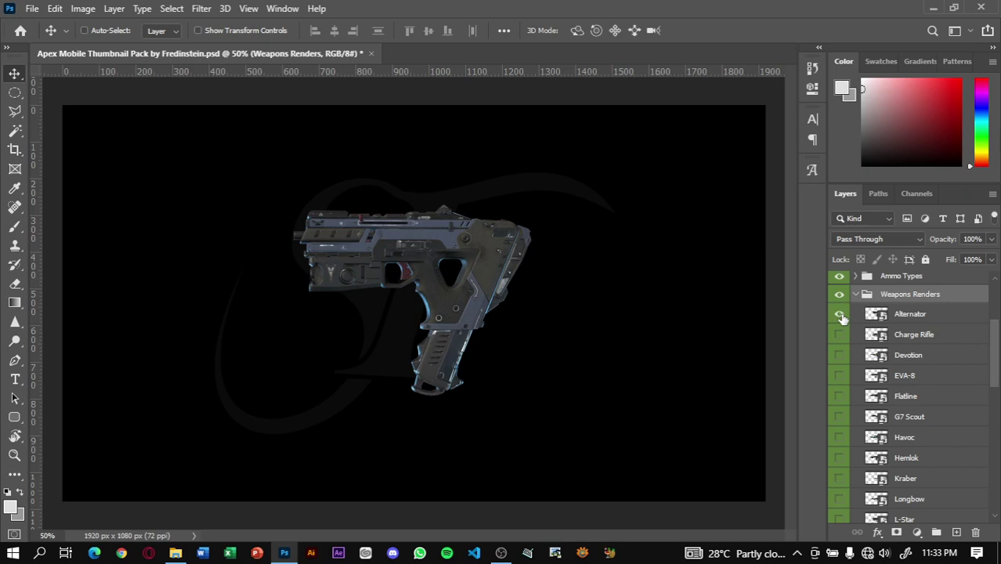
click(839, 334)
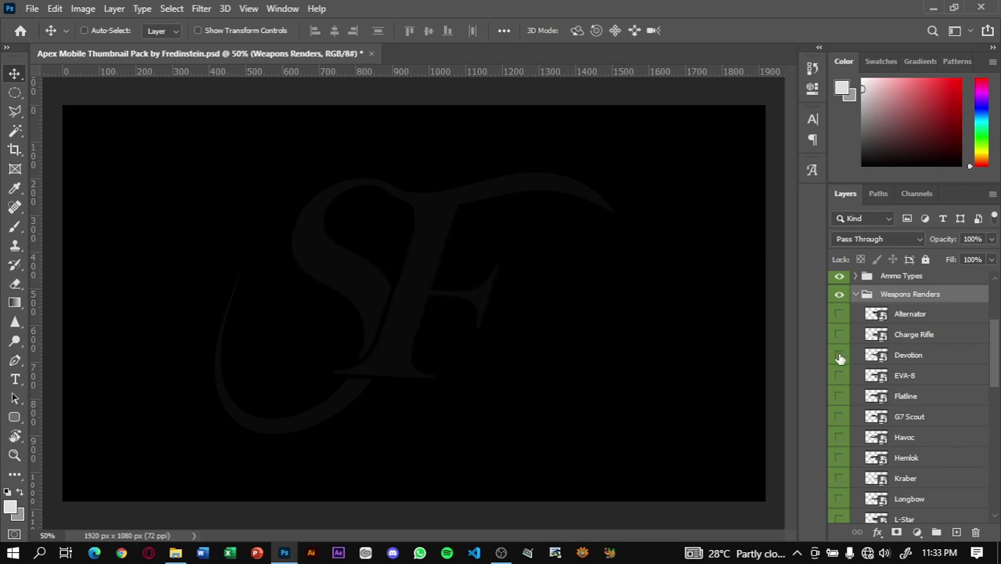
Step: Show the Devotion render, zoom in and out on it, then hide it and scroll the list
click(840, 355)
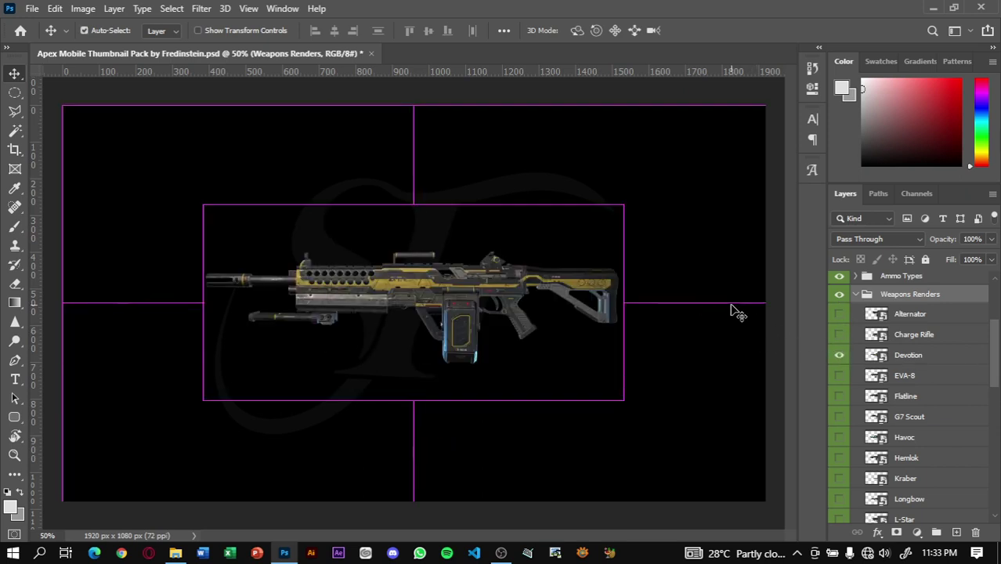
key(ctrl+plus)
key(ctrl+minus)
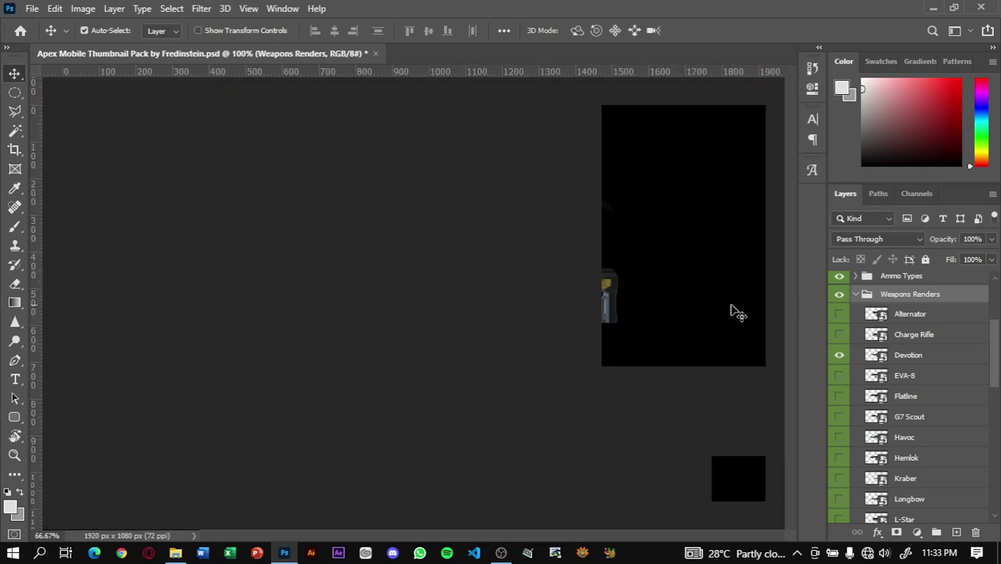
click(839, 355)
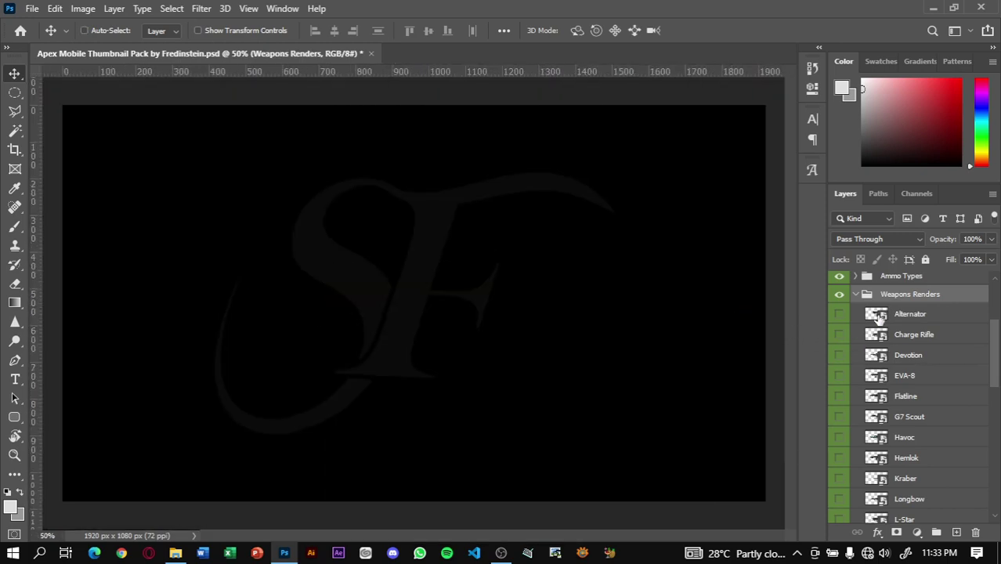
scroll(873, 337, down, 3)
scroll(881, 329, down, 4)
scroll(881, 328, down, 2)
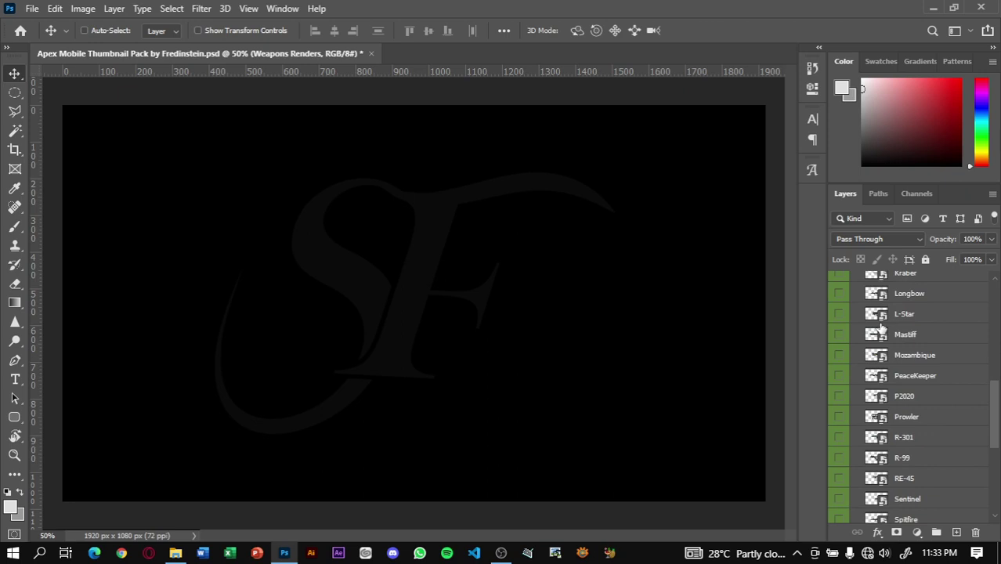
scroll(882, 328, up, 3)
scroll(877, 330, up, 8)
scroll(862, 335, up, 1)
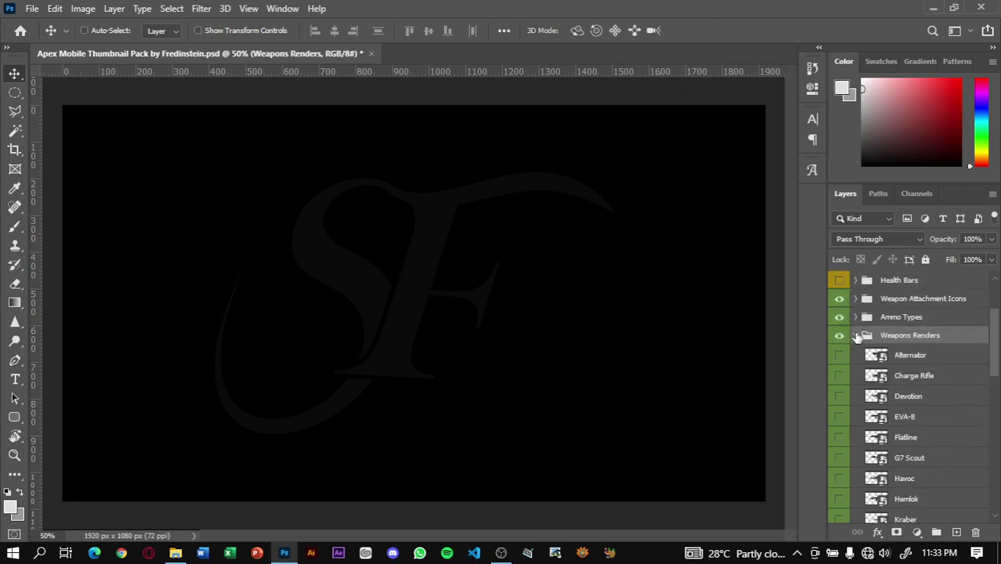
Step: Collapse Weapons Renders and preview the Bronze, Silver, Gold and Platinum rank badges
click(857, 336)
click(892, 358)
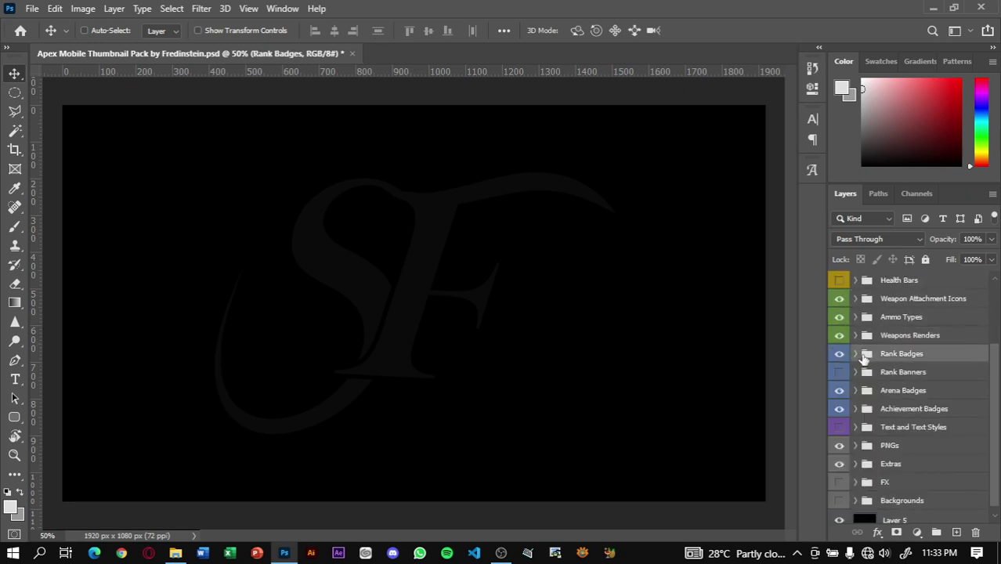
click(858, 354)
click(839, 374)
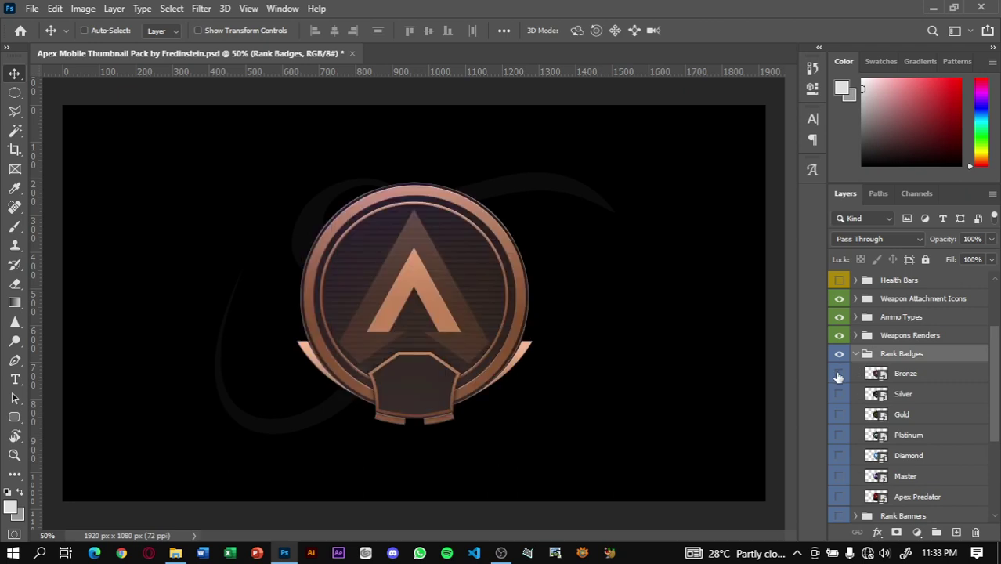
click(838, 394)
click(840, 415)
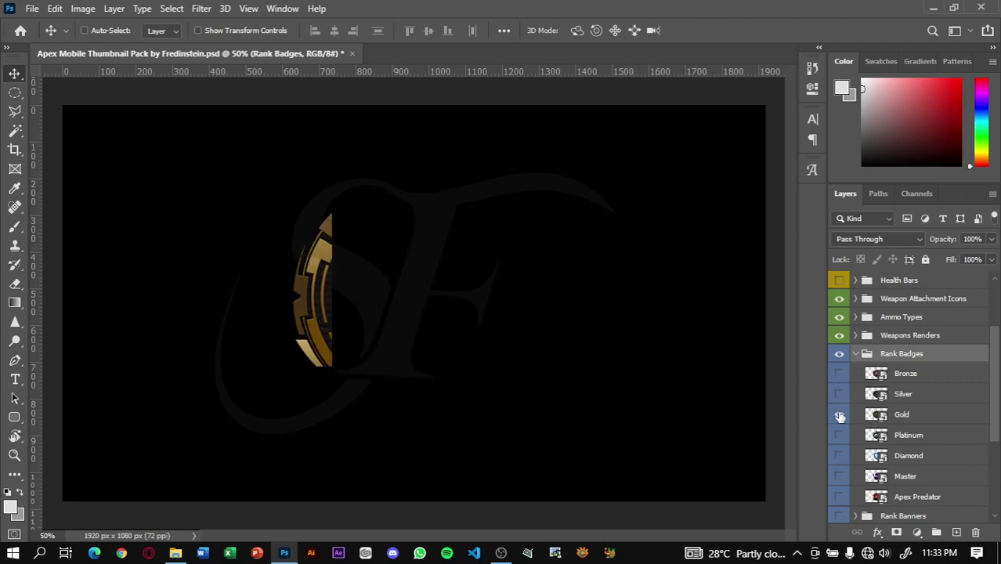
click(839, 435)
Step: Preview the Diamond, Master and Apex Predator badges, then show all seven rank banners
click(839, 455)
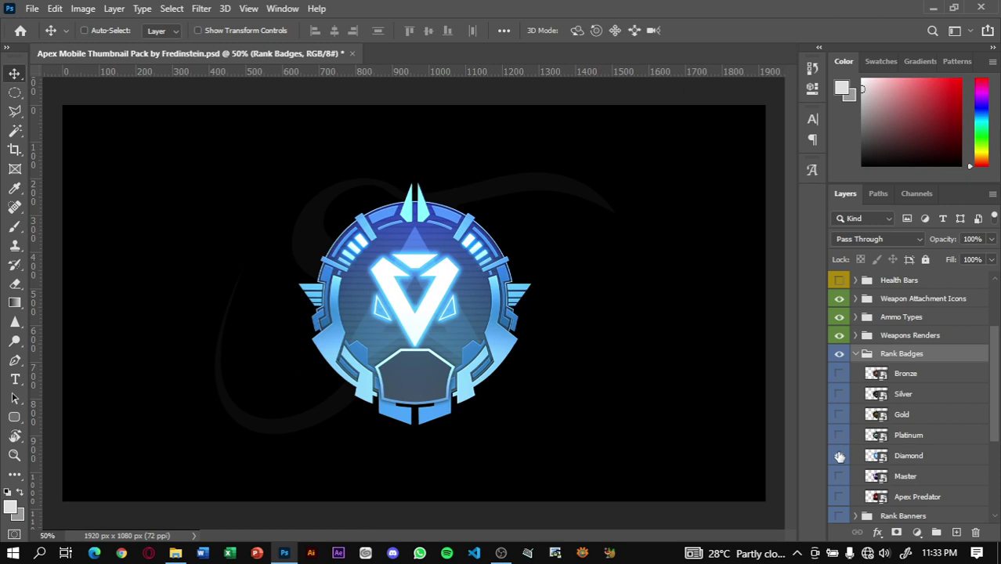
click(839, 455)
click(839, 476)
click(839, 476)
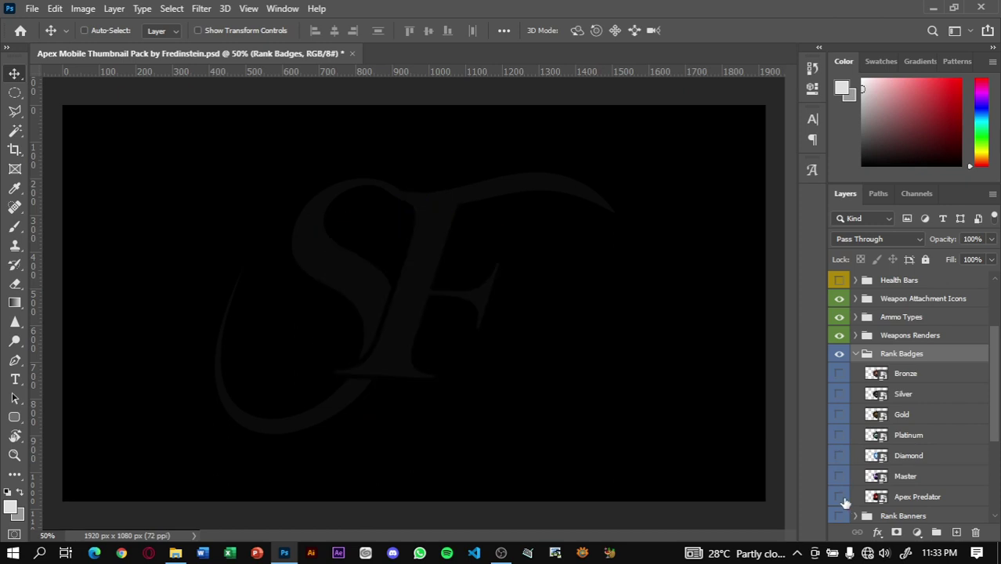
click(839, 497)
click(856, 353)
click(839, 373)
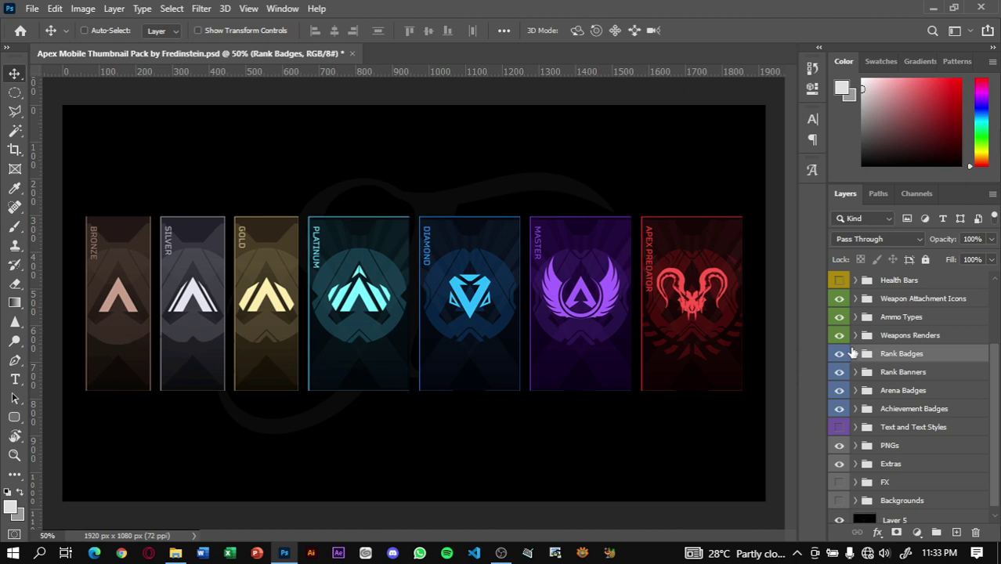
Step: Preview the Bronze, Silver and Apex Predator arena badges, then collapse Arena Badges
click(839, 372)
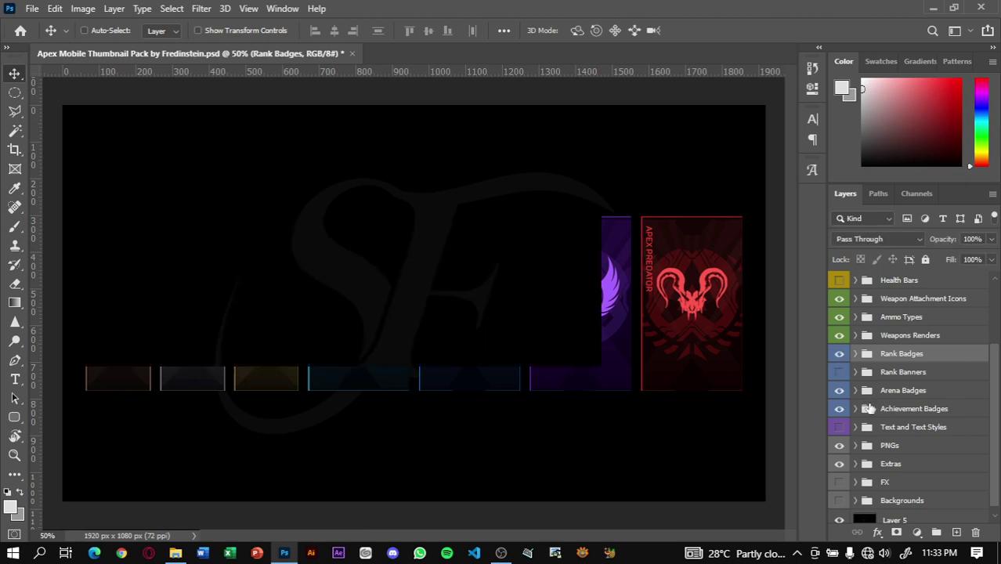
click(856, 390)
click(890, 393)
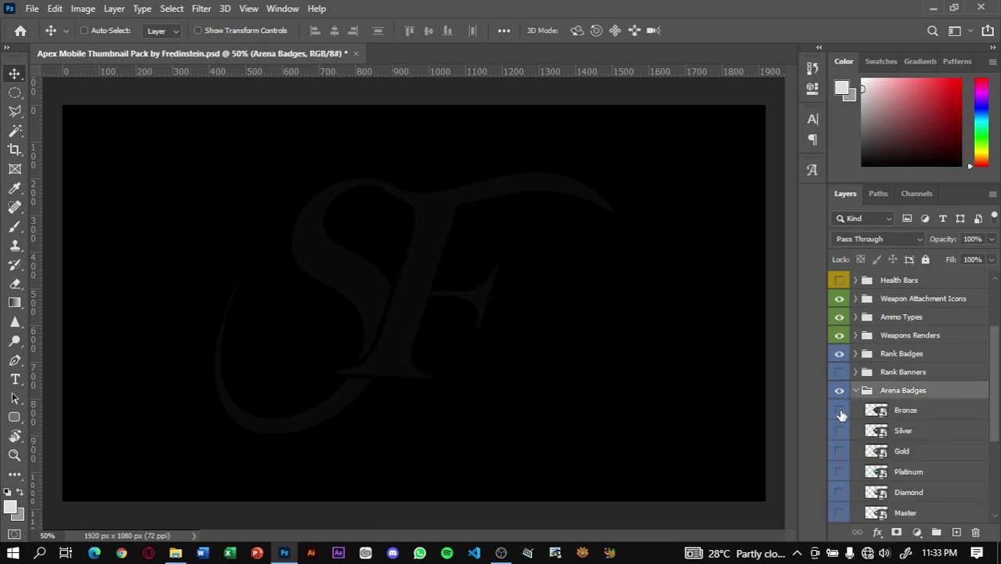
click(839, 411)
click(839, 430)
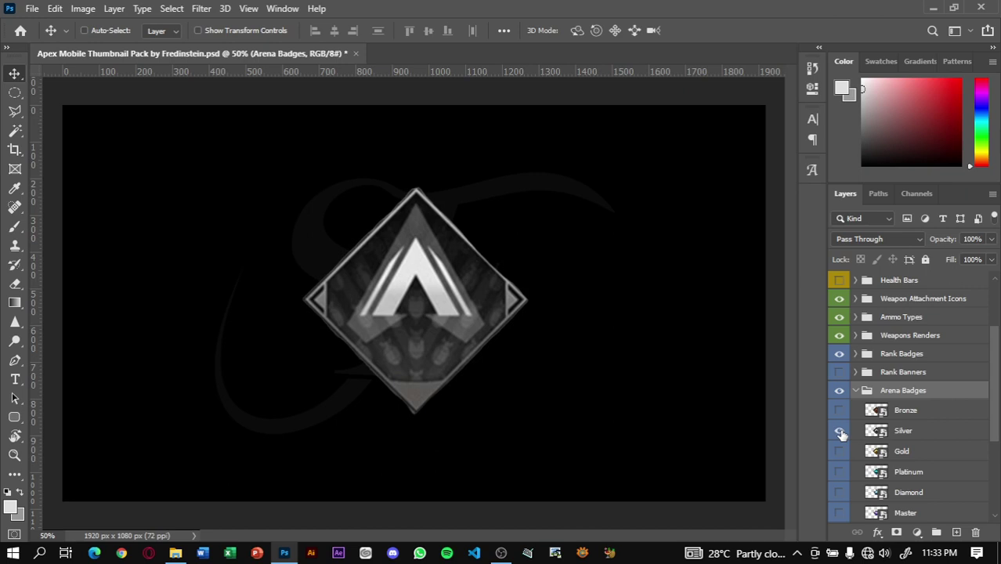
scroll(852, 426, down, 3)
scroll(842, 453, down, 1)
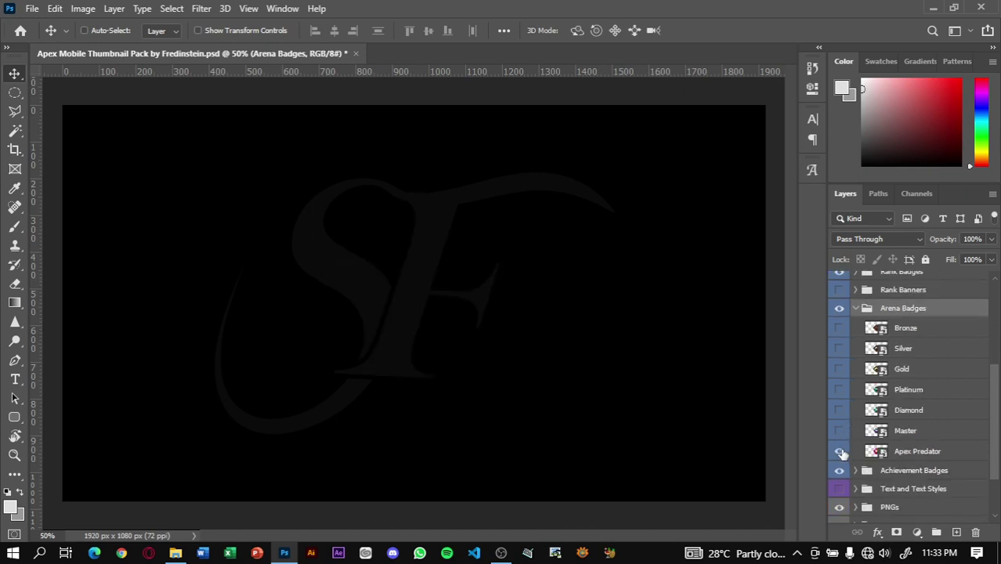
click(840, 452)
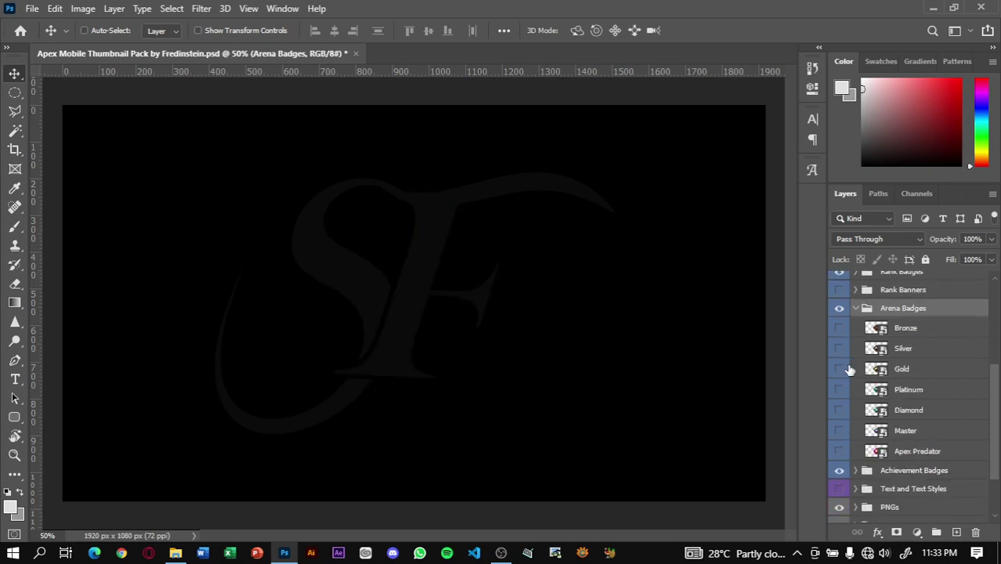
click(854, 309)
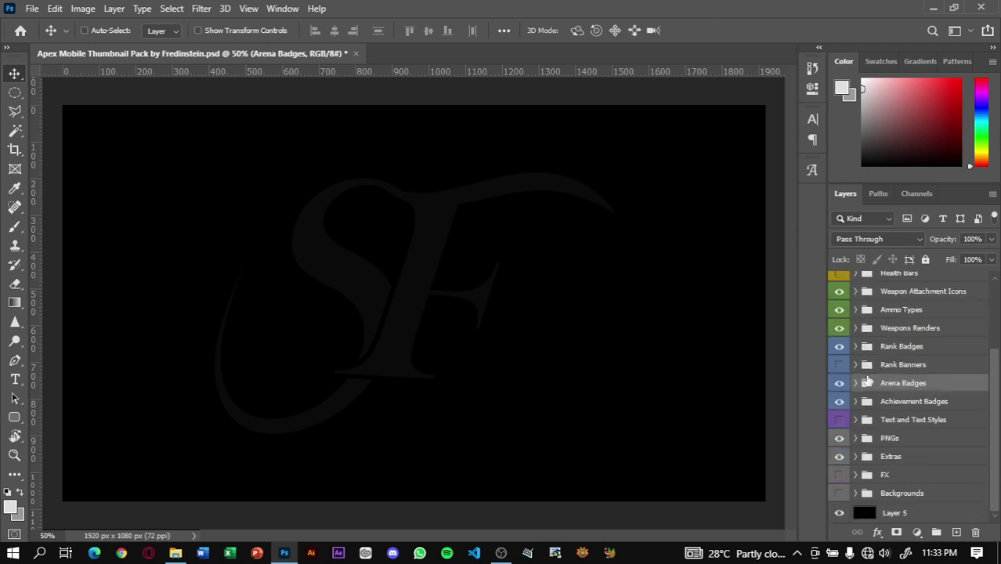
Step: Expand Achievement Badges and preview the 20 Bomb, 2K Damage and 2.5K Damage badges
click(901, 401)
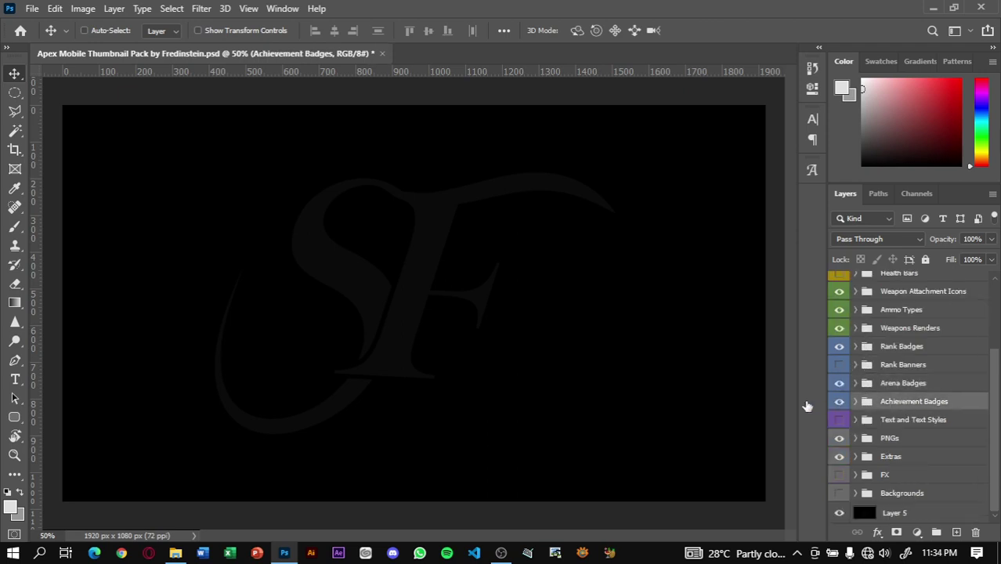
click(856, 401)
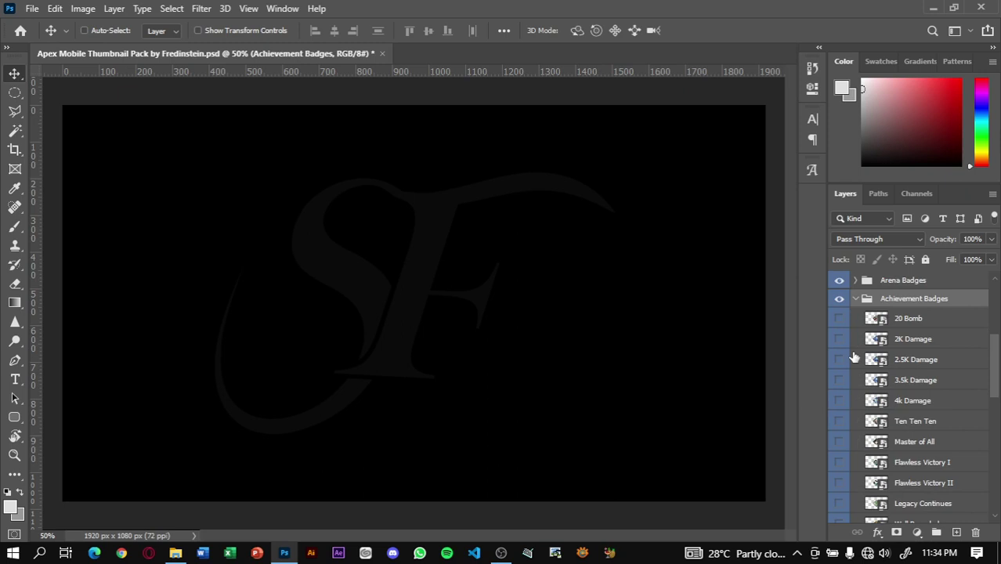
click(839, 319)
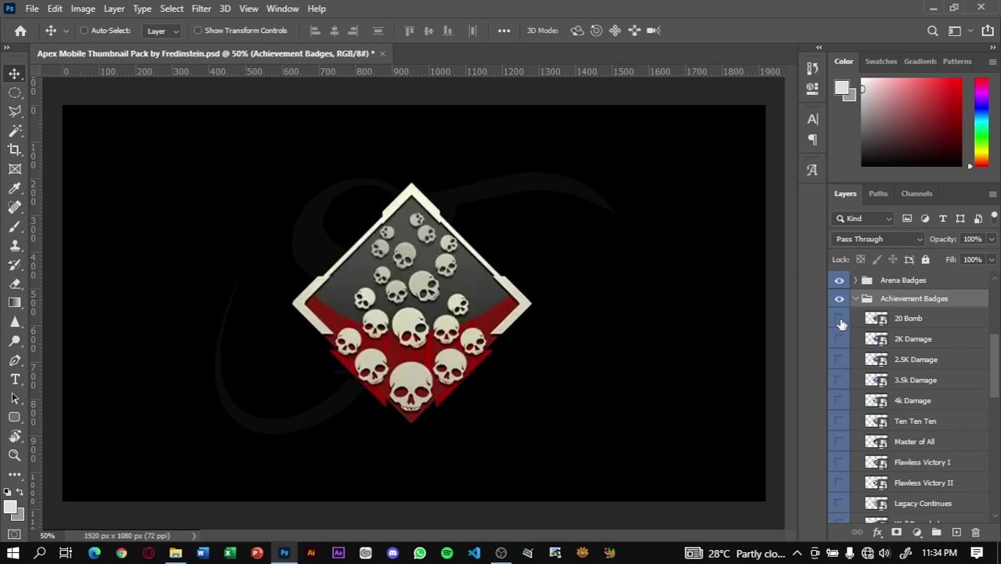
click(838, 339)
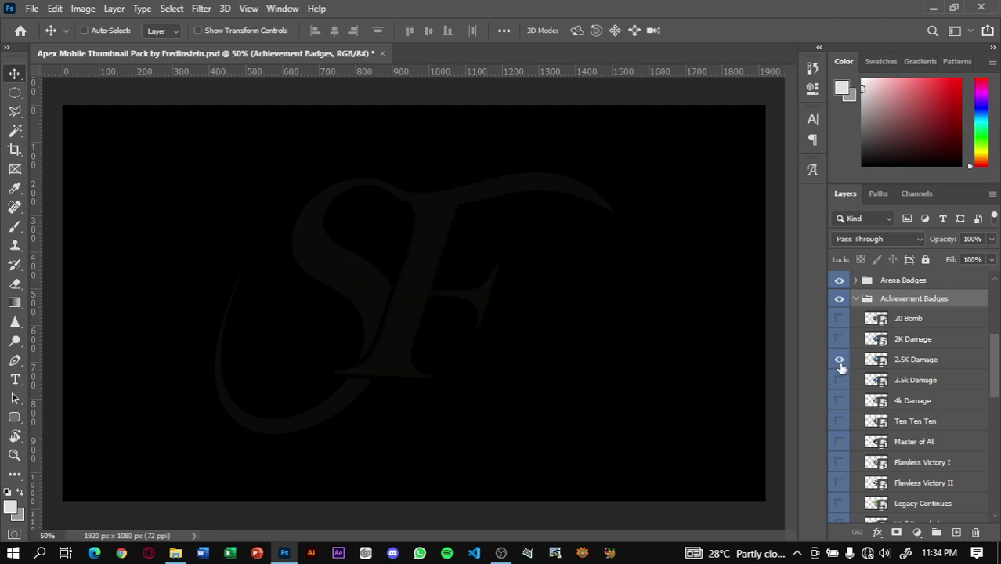
click(840, 362)
scroll(838, 369, down, 1)
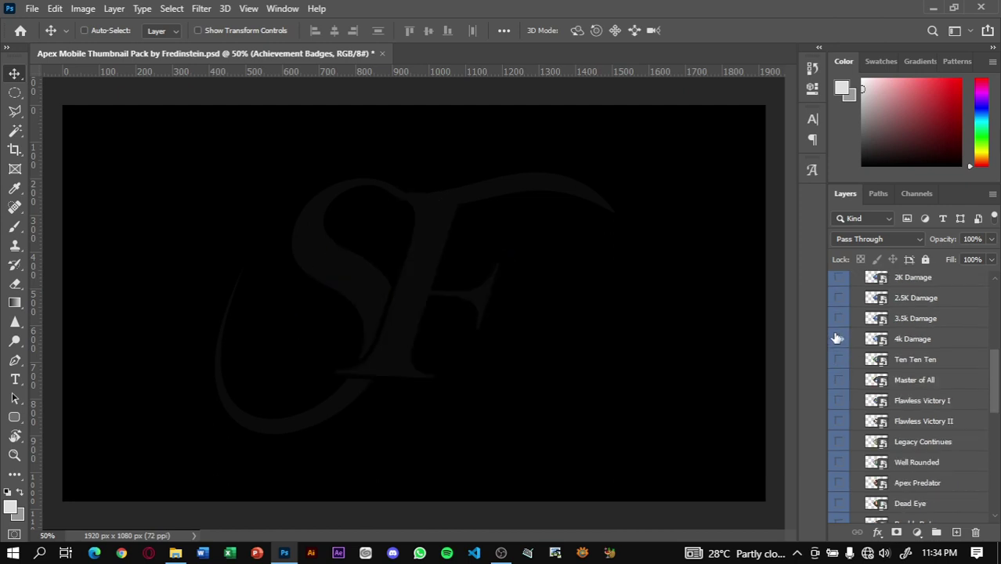
Step: Preview the 4k Damage, Ten Ten Ten, Master of All, Flawless Victory I and Apex Predator badges, then collapse the folder
click(838, 338)
click(837, 339)
click(838, 359)
click(839, 380)
click(839, 401)
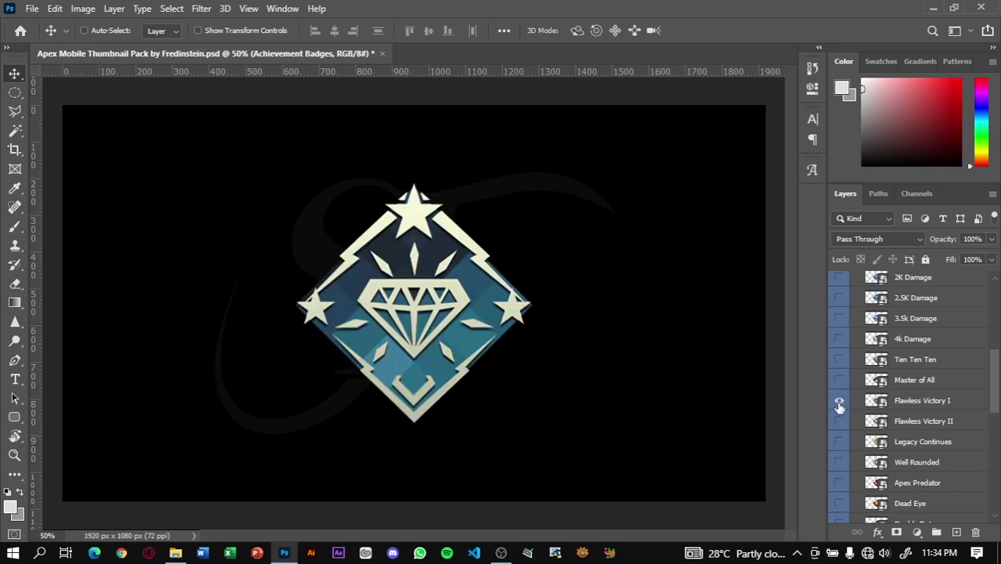
click(839, 401)
click(840, 483)
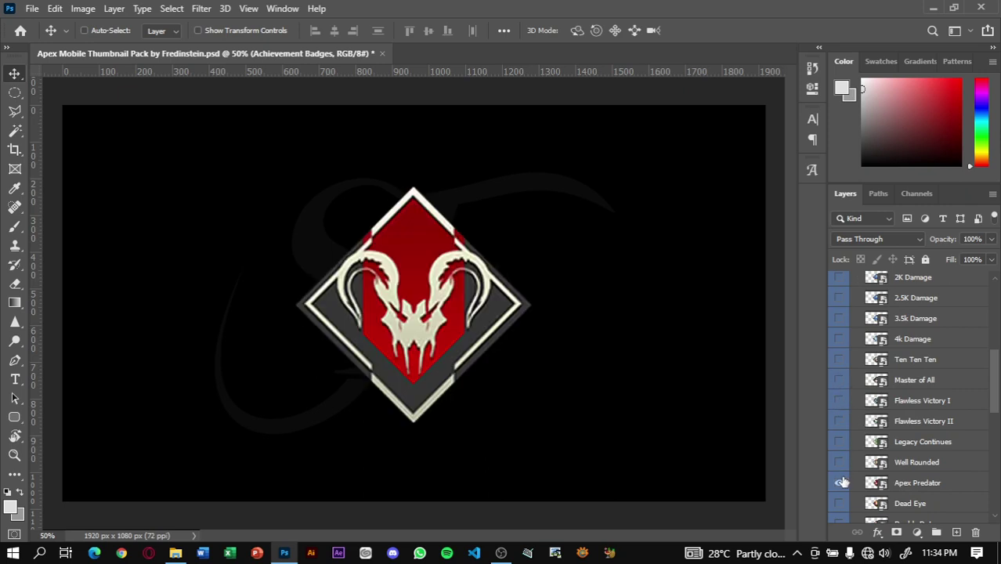
scroll(847, 400, up, 2)
scroll(847, 384, up, 2)
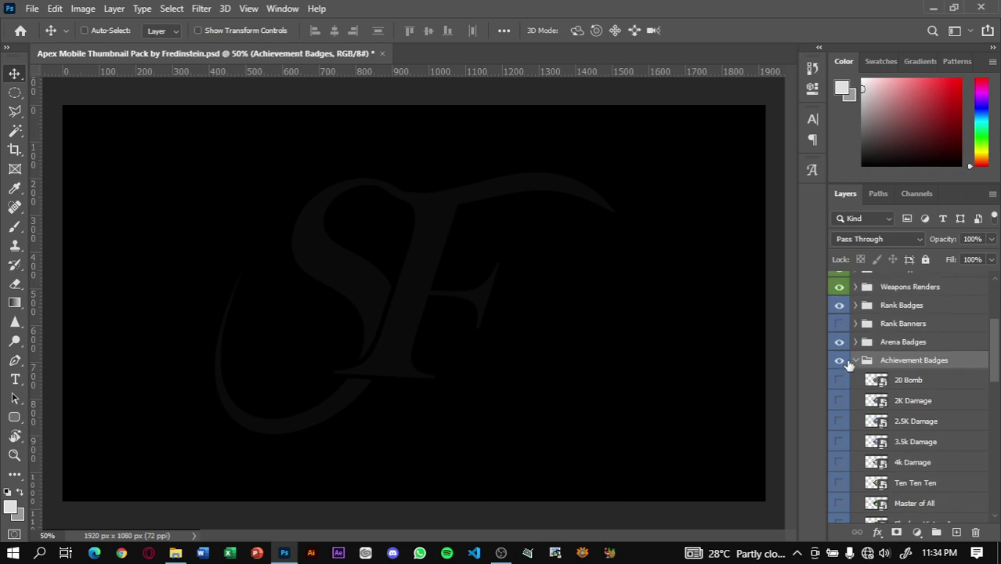
click(854, 361)
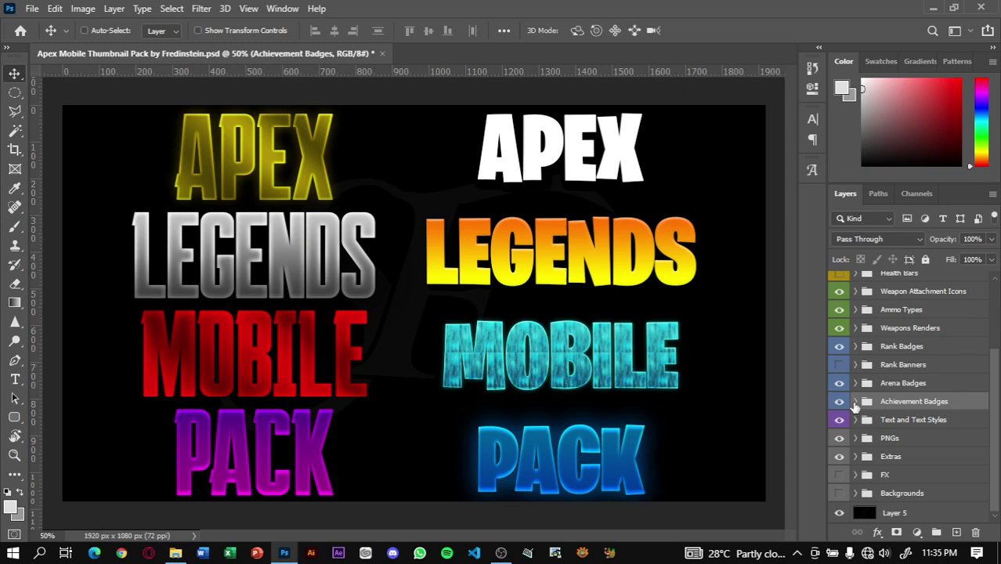
click(855, 421)
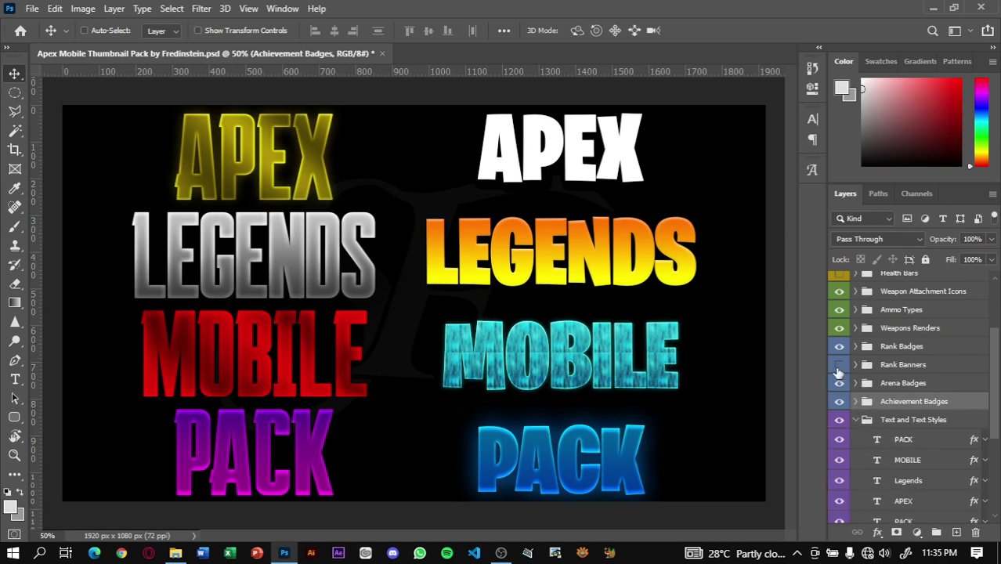
click(918, 444)
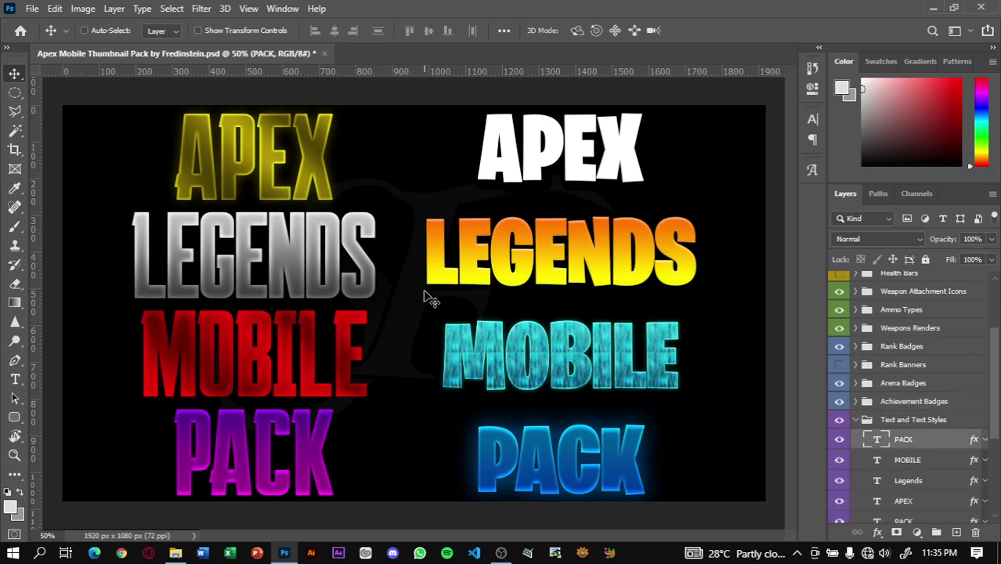
scroll(921, 457, down, 2)
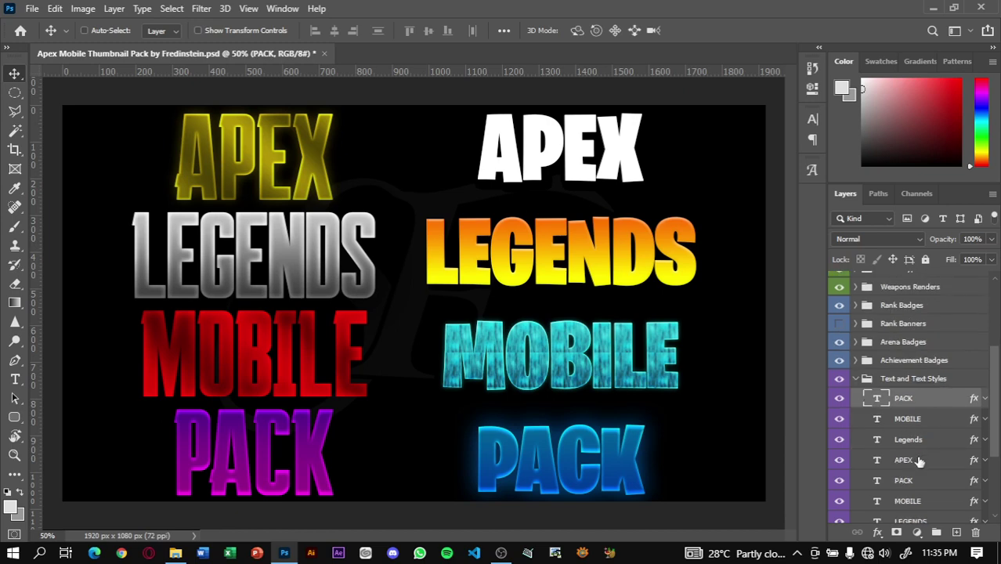
click(919, 460)
right_click(920, 461)
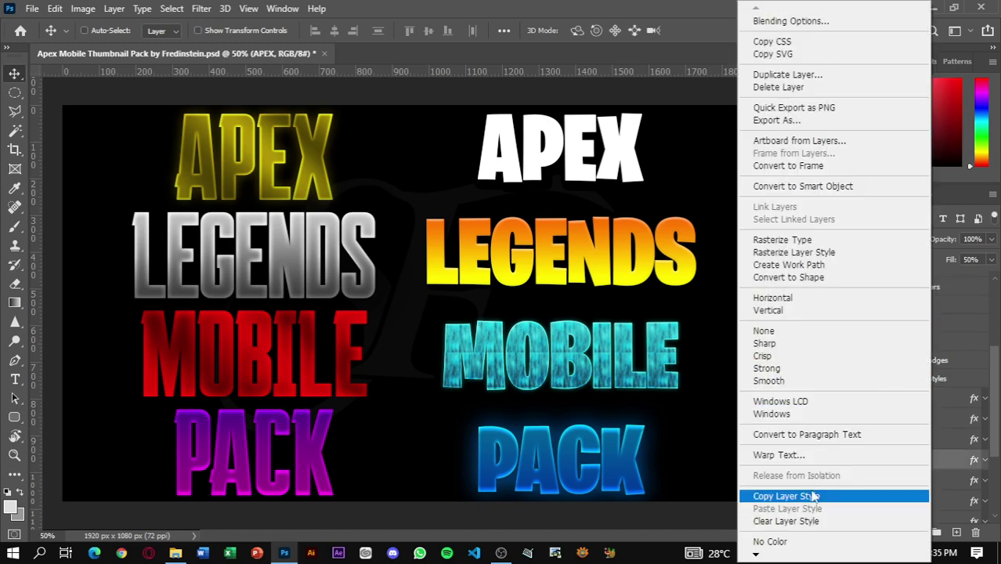
click(935, 474)
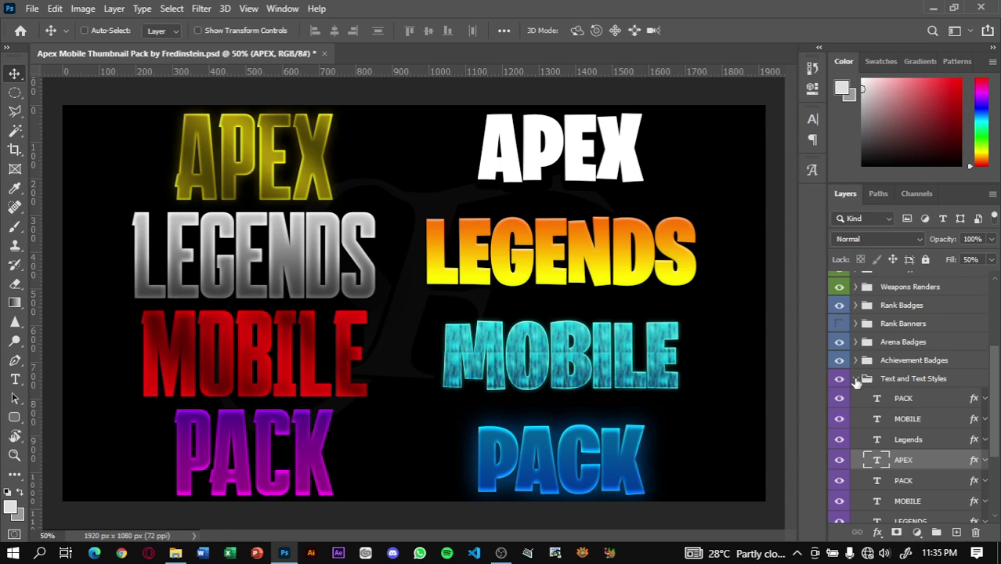
click(857, 380)
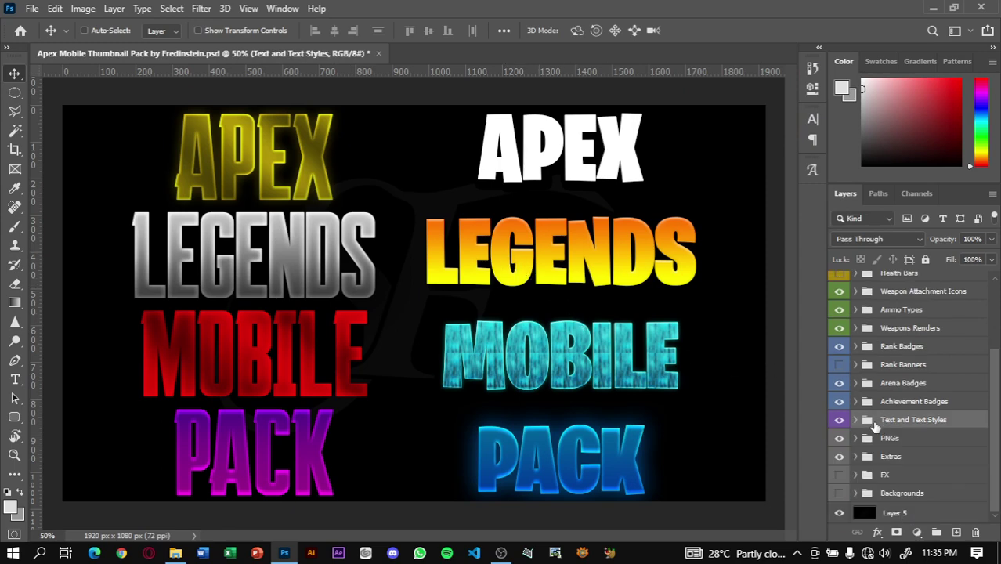
Step: Hide the titles, expand PNGs, and preview layers 1–4 and the Side banner
click(839, 420)
click(855, 438)
scroll(854, 423, down, 3)
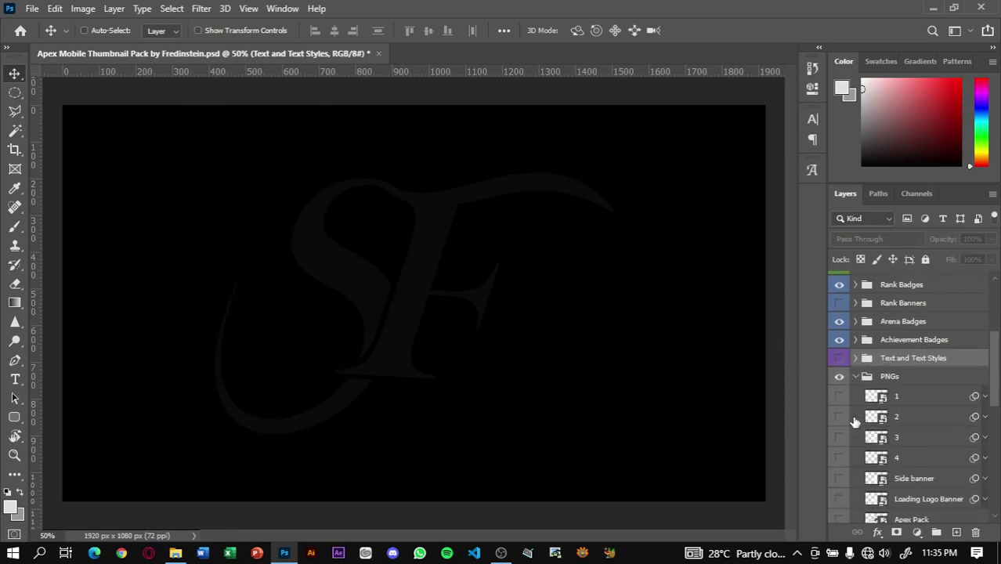
click(849, 402)
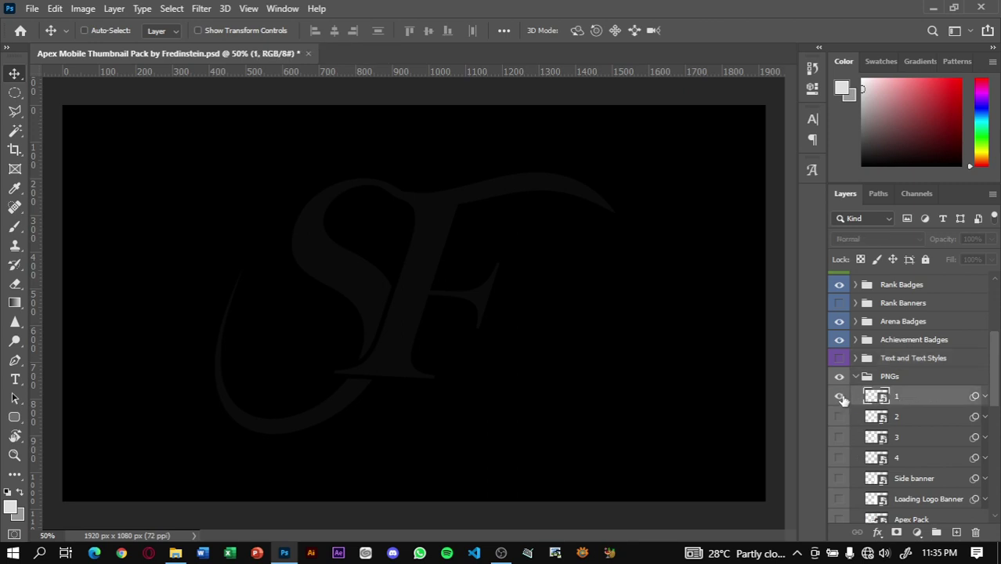
click(839, 398)
click(839, 417)
click(839, 438)
click(839, 458)
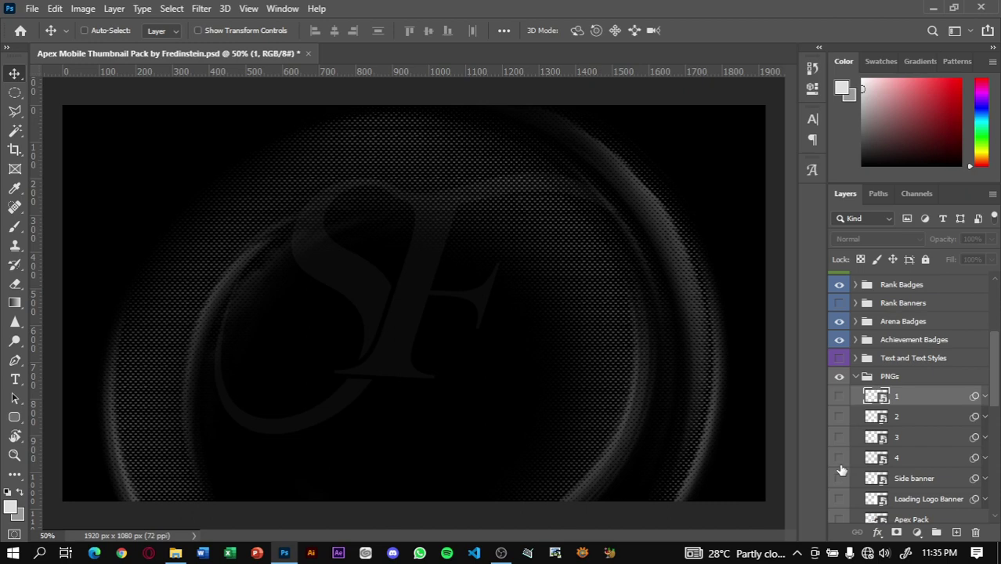
click(839, 478)
Step: Preview the Loading Logo Banner, Apex Pack drone and Syndicated Gold coin, zooming briefly on the coin
scroll(845, 471, down, 1)
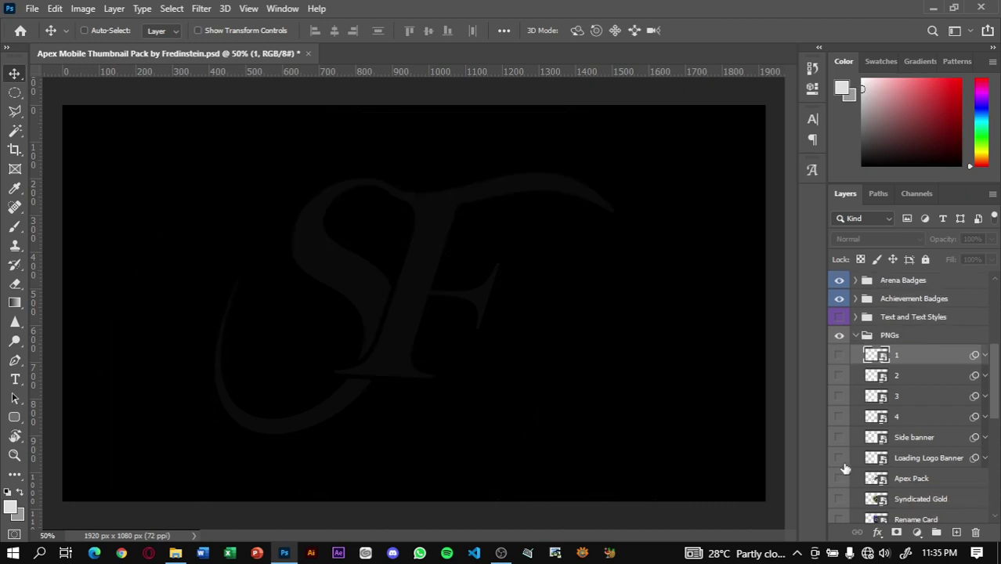
click(840, 458)
click(839, 478)
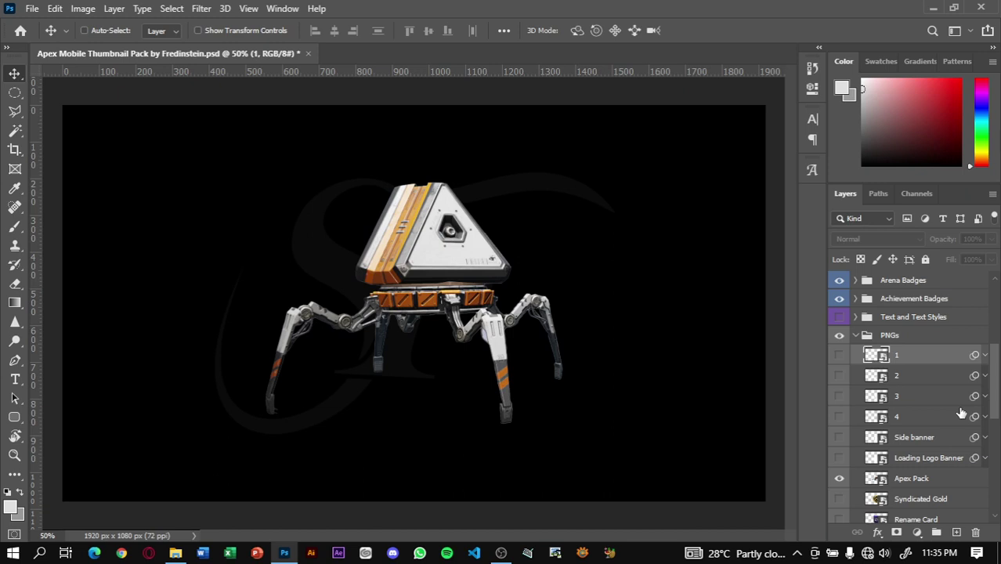
scroll(856, 422, down, 1)
scroll(856, 422, down, 2)
click(840, 417)
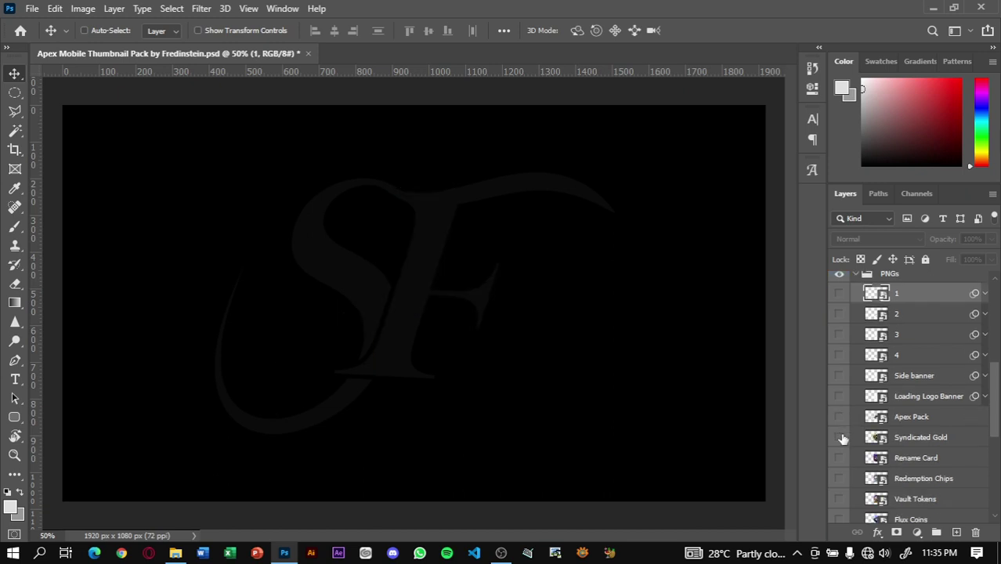
click(840, 437)
click(842, 438)
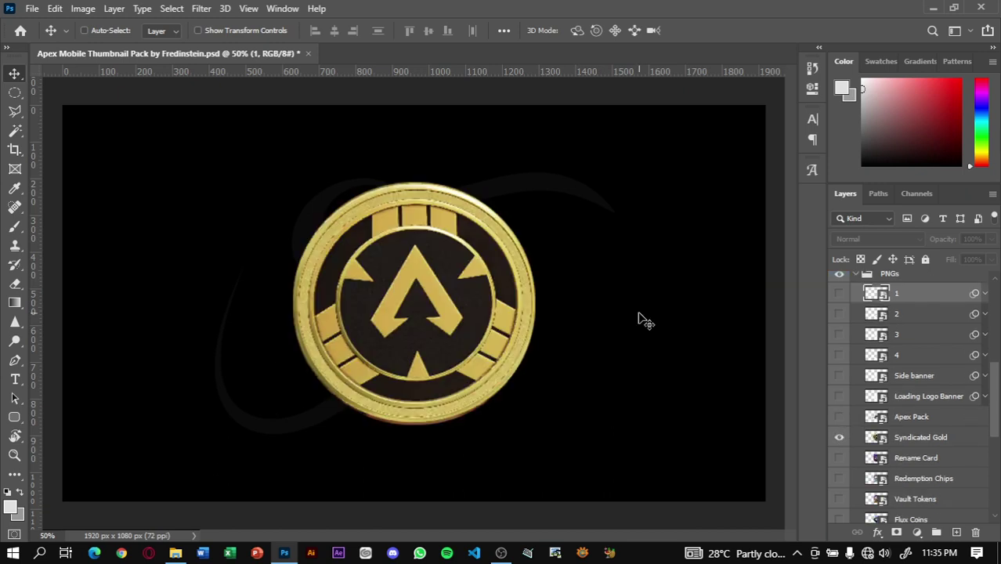
key(ctrl+plus)
key(ctrl+minus)
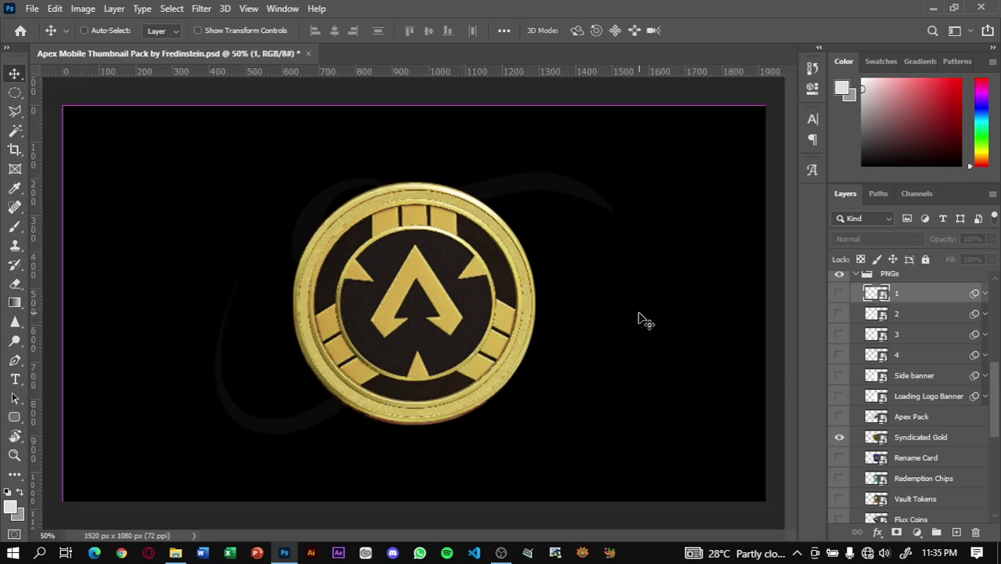
Step: Hide the gold coin and briefly preview the purple Rename Card
scroll(845, 437, down, 2)
click(839, 417)
click(839, 396)
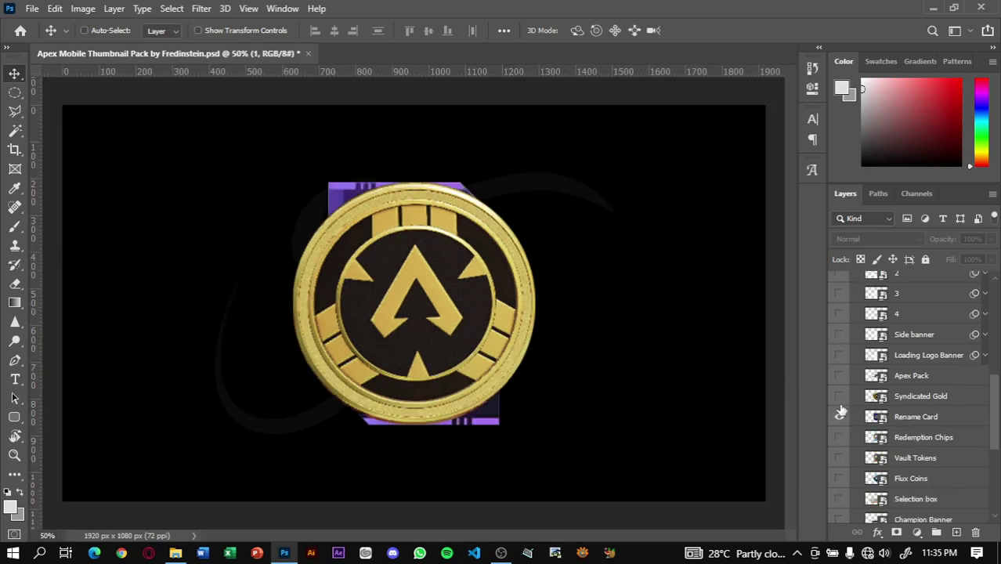
click(839, 416)
scroll(848, 425, down, 1)
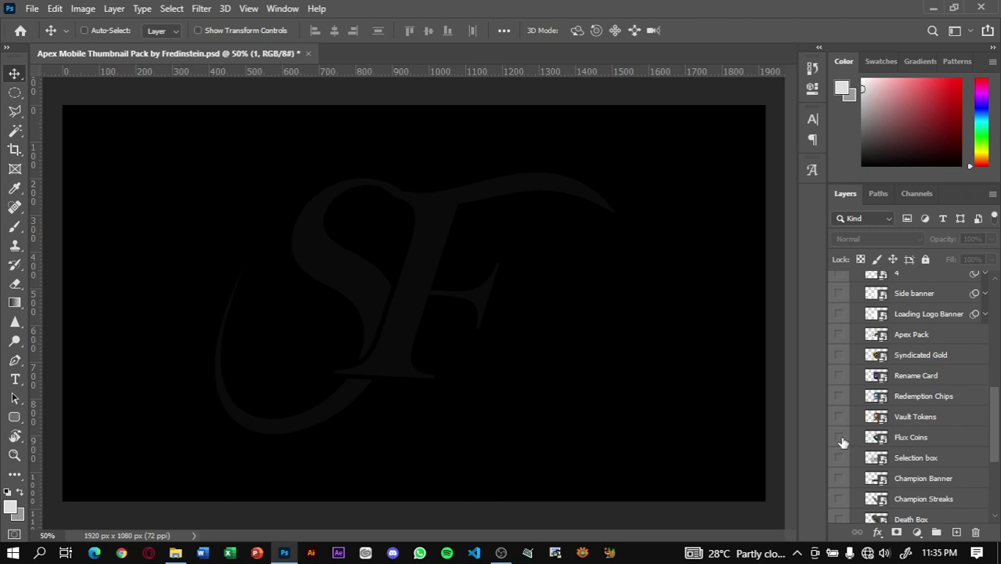
scroll(839, 444, down, 1)
scroll(843, 448, down, 1)
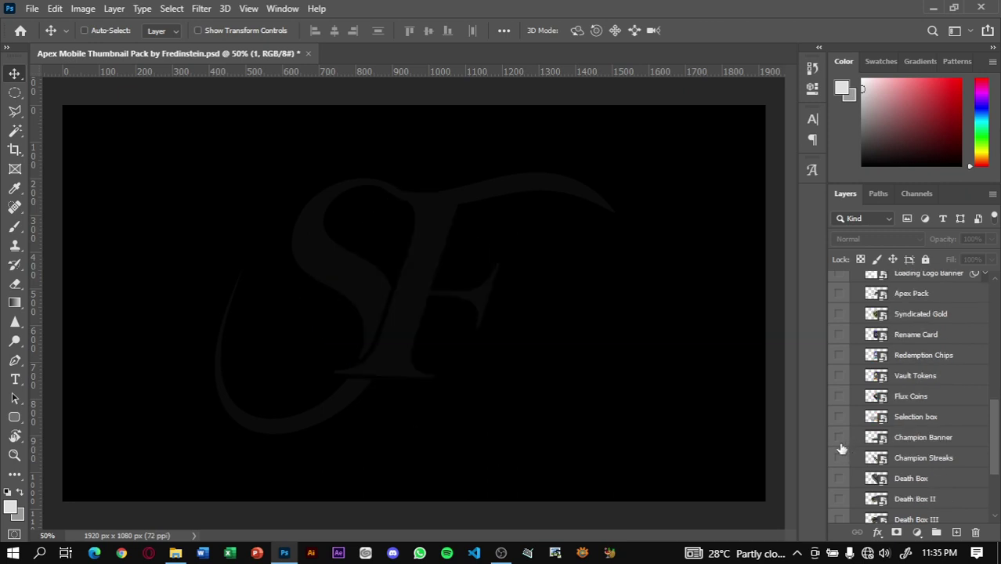
Step: Toggle the Champion Banner, Selection box frame and Champion Streaks stripes on and off
click(839, 437)
click(839, 417)
click(839, 438)
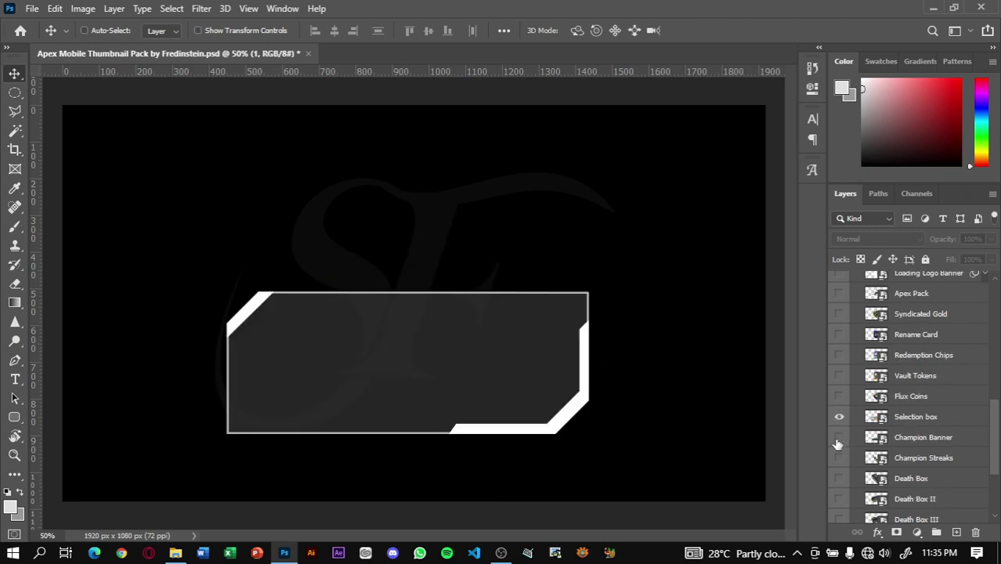
click(839, 437)
click(839, 417)
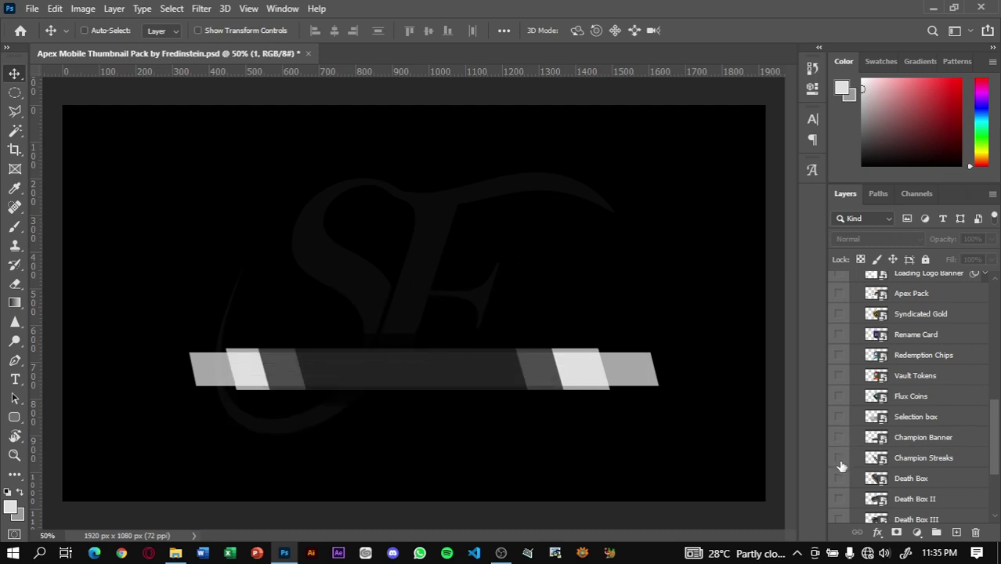
click(839, 437)
click(839, 457)
click(839, 458)
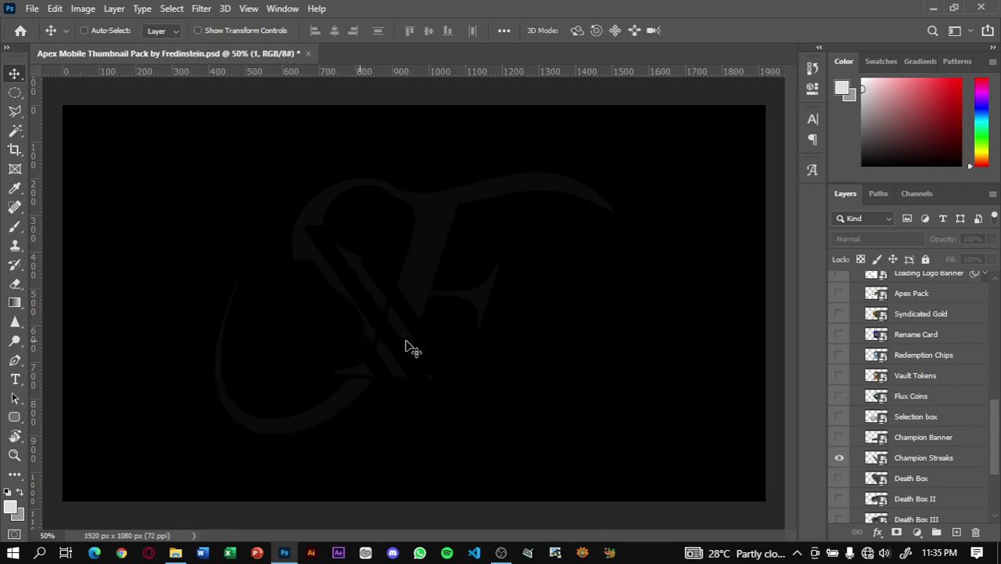
click(839, 461)
Step: Preview the Death Box, Death Box II and Death Box III renders in turn
click(839, 478)
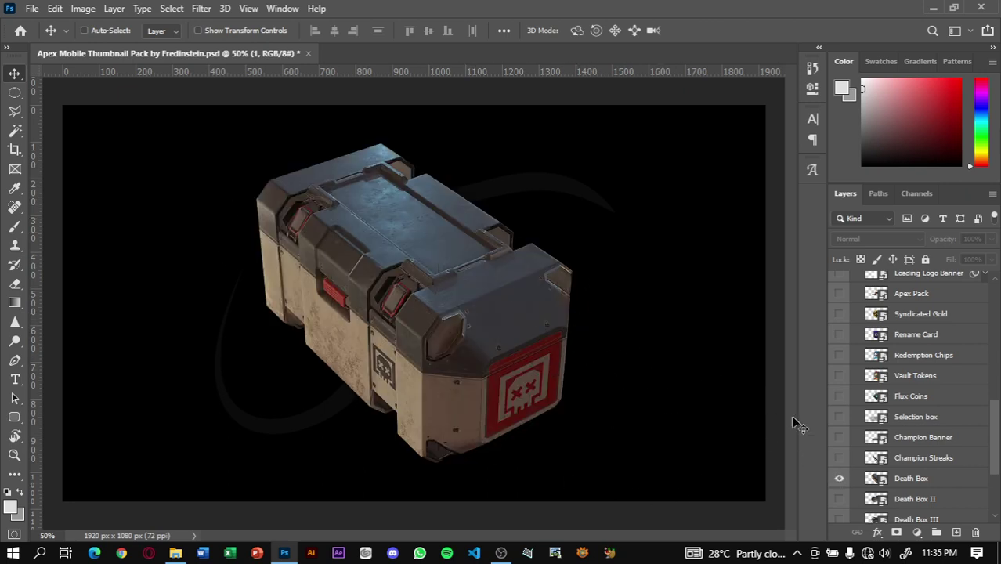
click(839, 478)
click(839, 499)
click(839, 517)
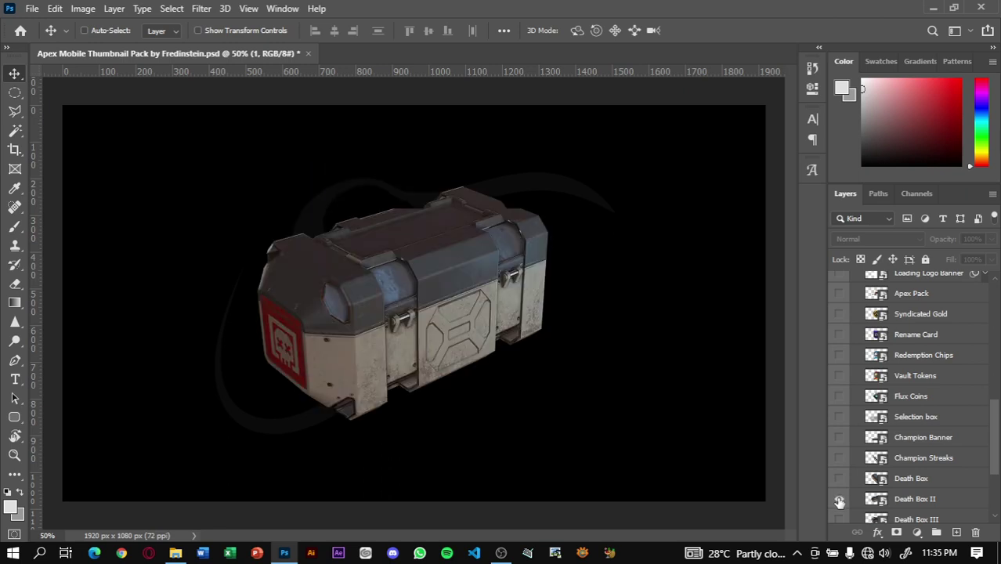
click(839, 517)
scroll(861, 480, down, 3)
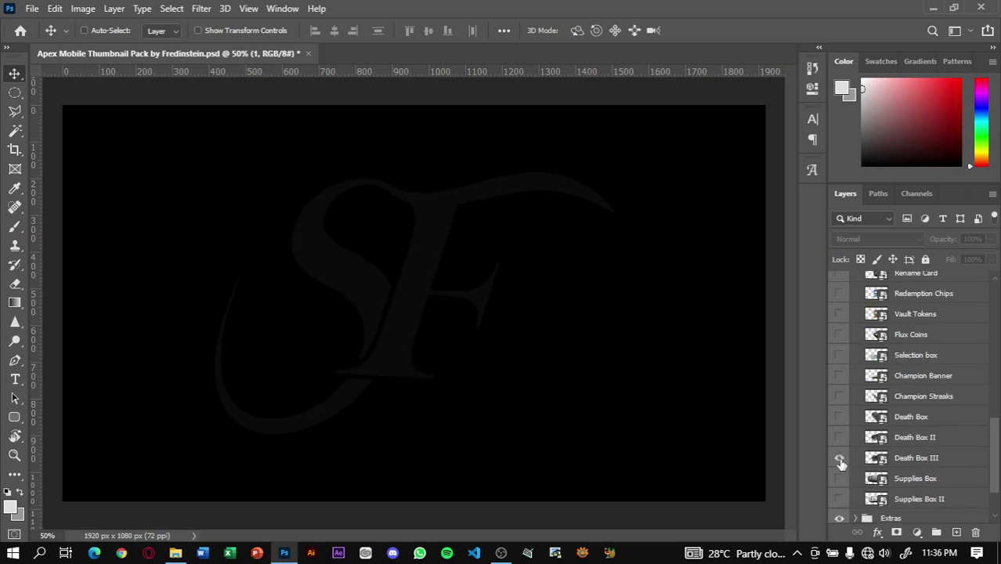
click(839, 460)
Step: Preview the orange Supplies Box and blue Supplies Box II crates, then scroll back up
click(839, 478)
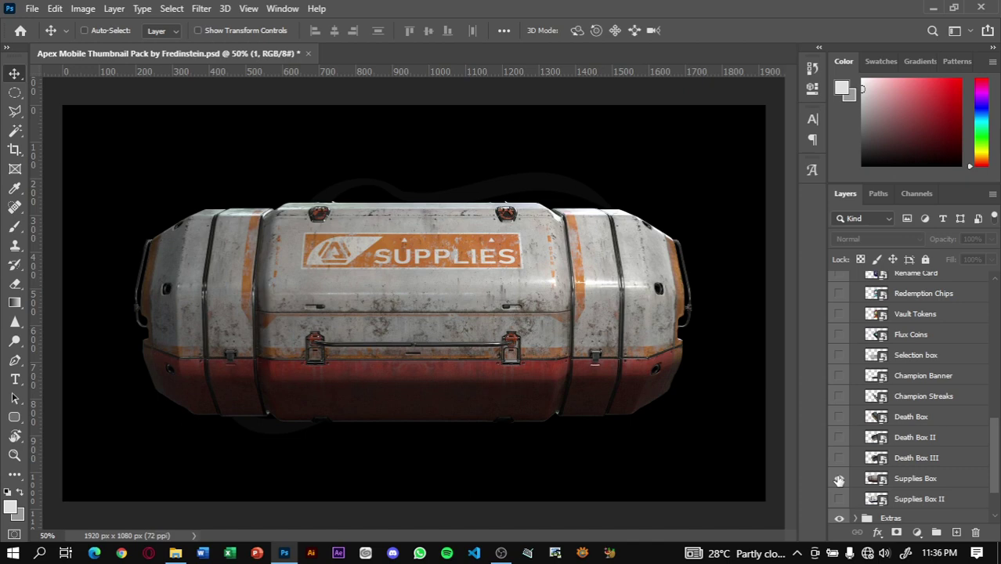
click(839, 479)
click(839, 499)
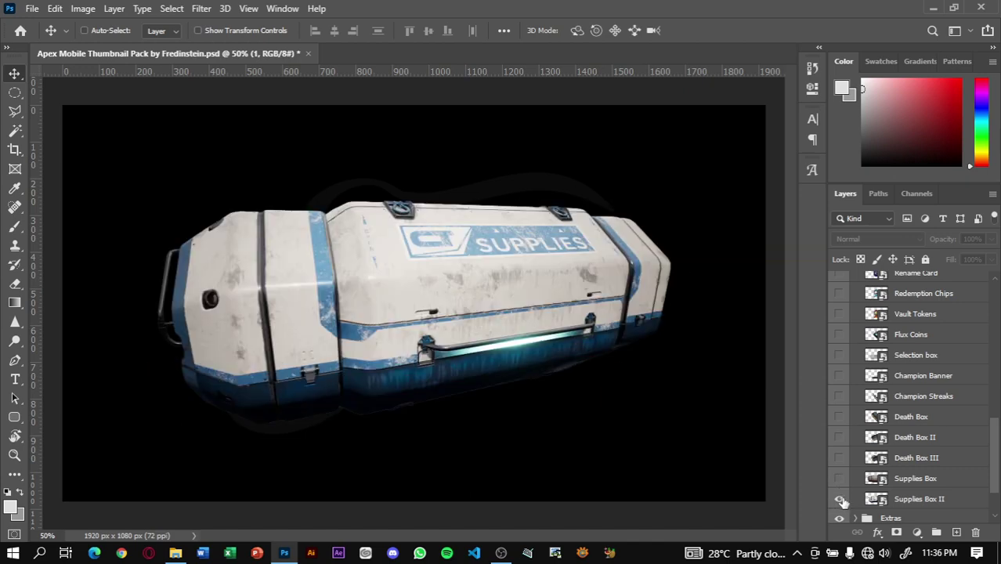
scroll(868, 479, up, 2)
scroll(884, 454, down, 3)
scroll(862, 462, down, 2)
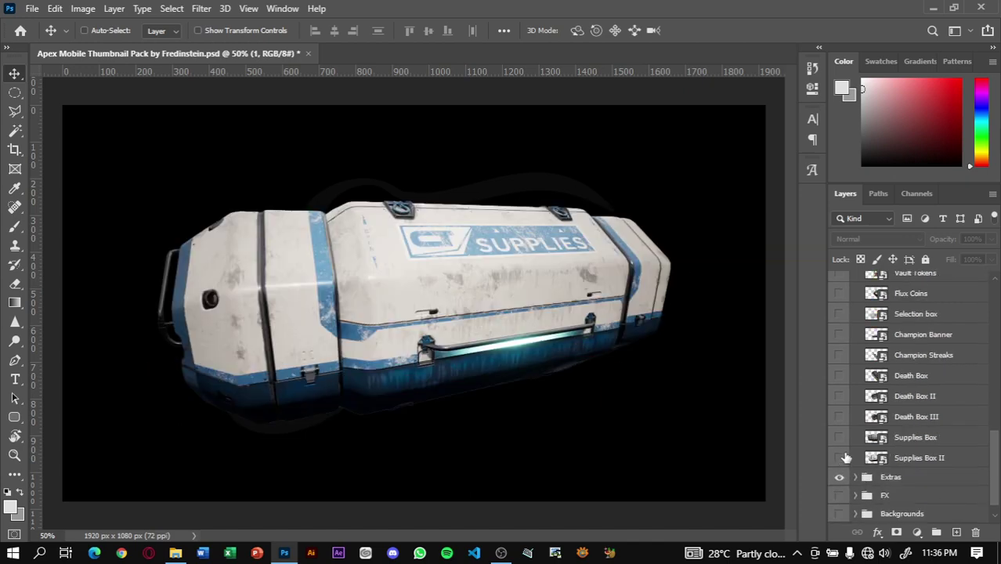
click(839, 461)
scroll(879, 400, up, 3)
scroll(869, 376, up, 5)
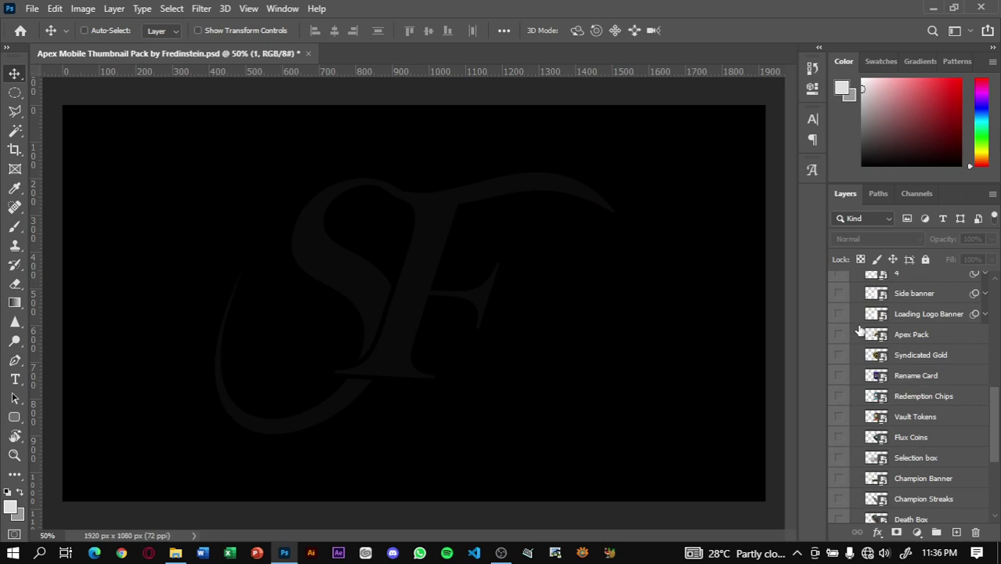
scroll(862, 353, up, 3)
scroll(862, 384, up, 7)
scroll(861, 408, up, 2)
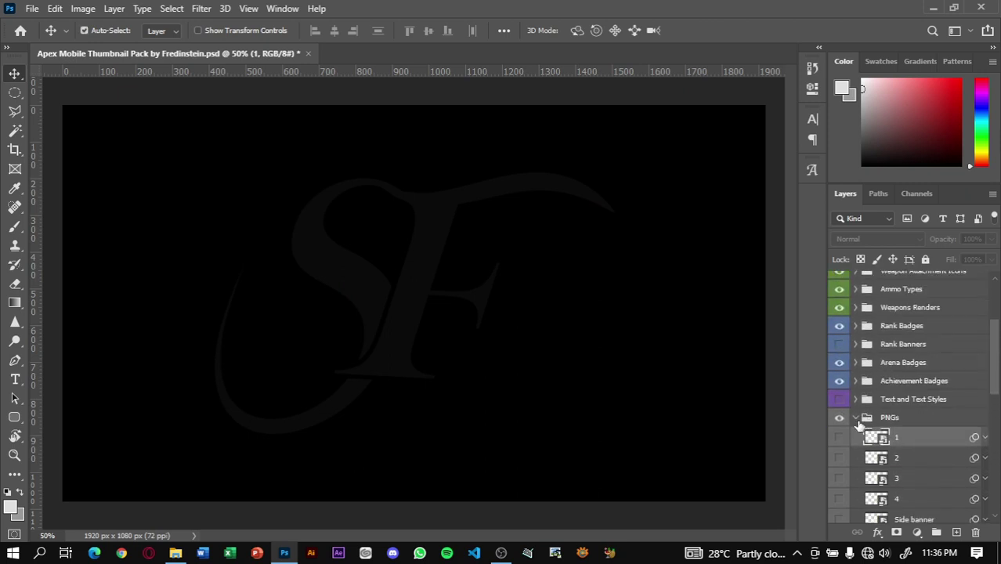
Step: Collapse PNGs, expand Extras, and preview the Crow and blue Portal ring layers
click(856, 418)
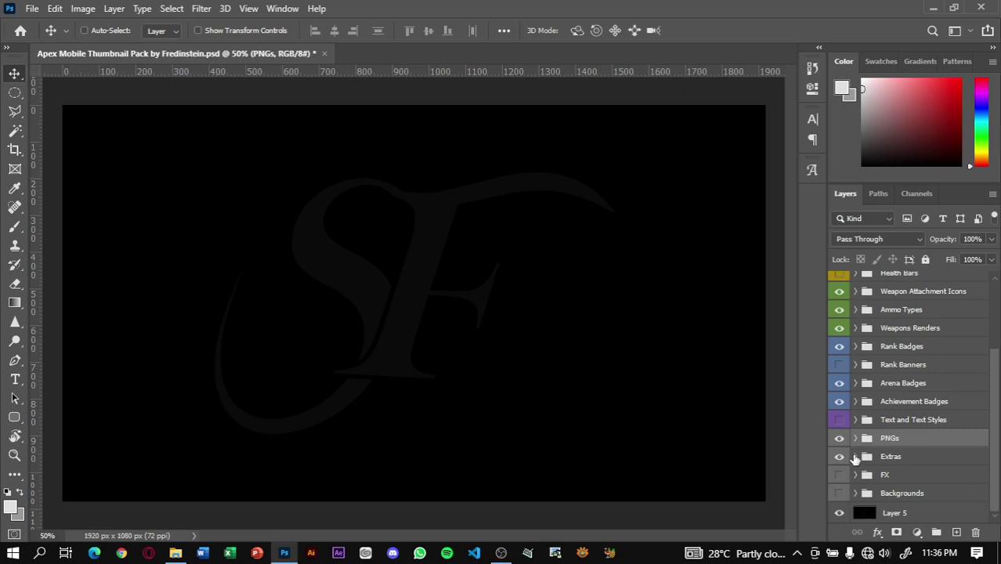
click(858, 457)
click(855, 457)
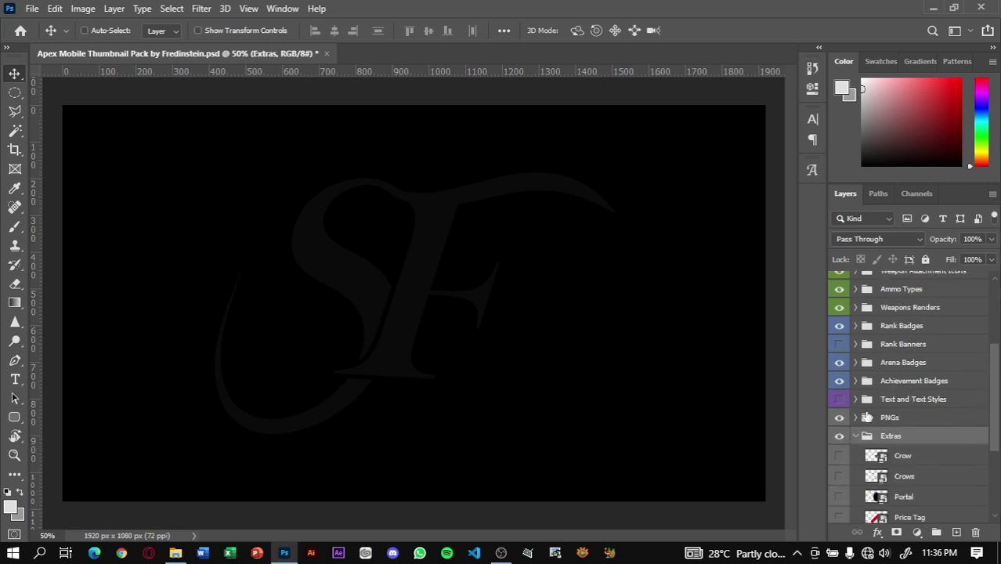
click(840, 374)
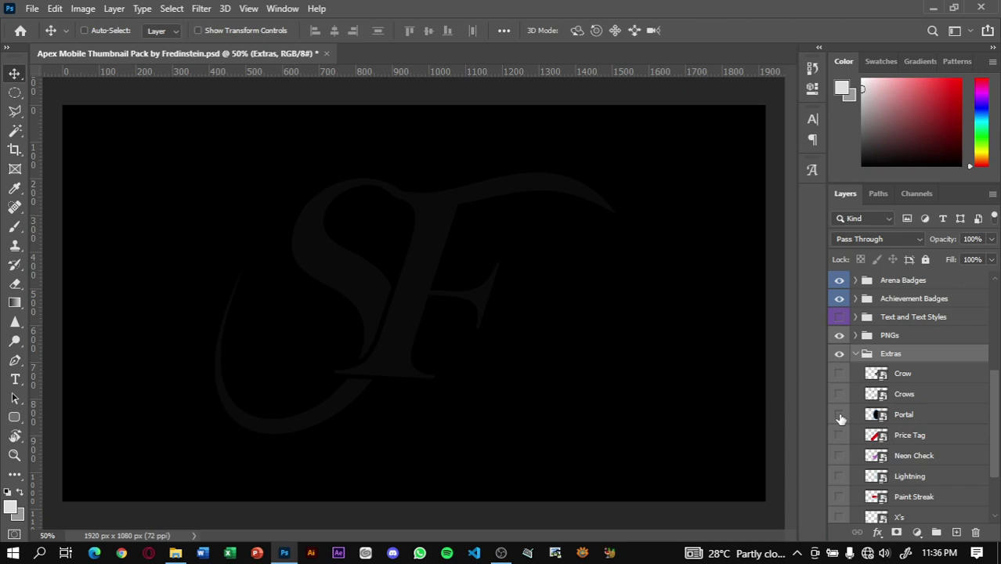
click(839, 414)
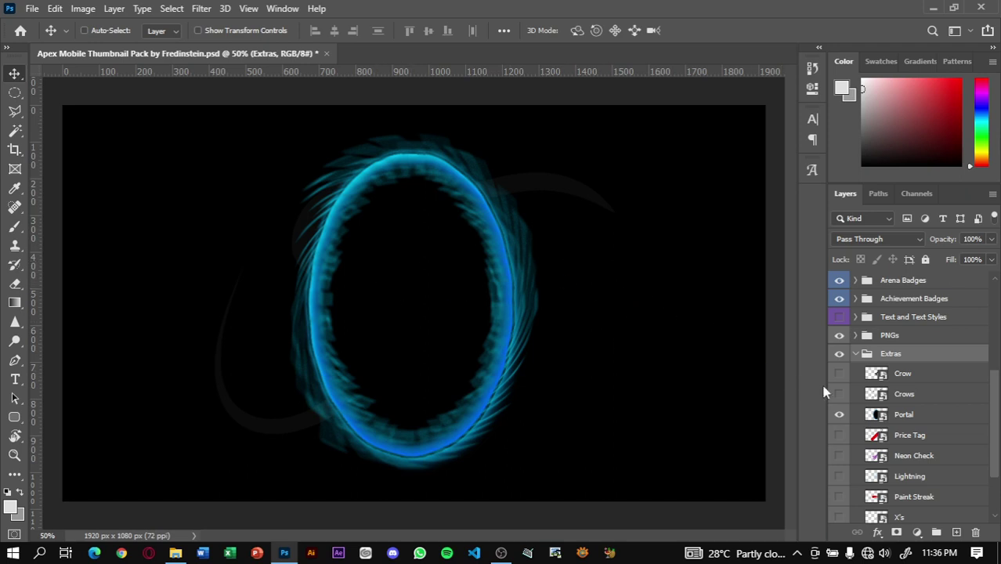
click(924, 418)
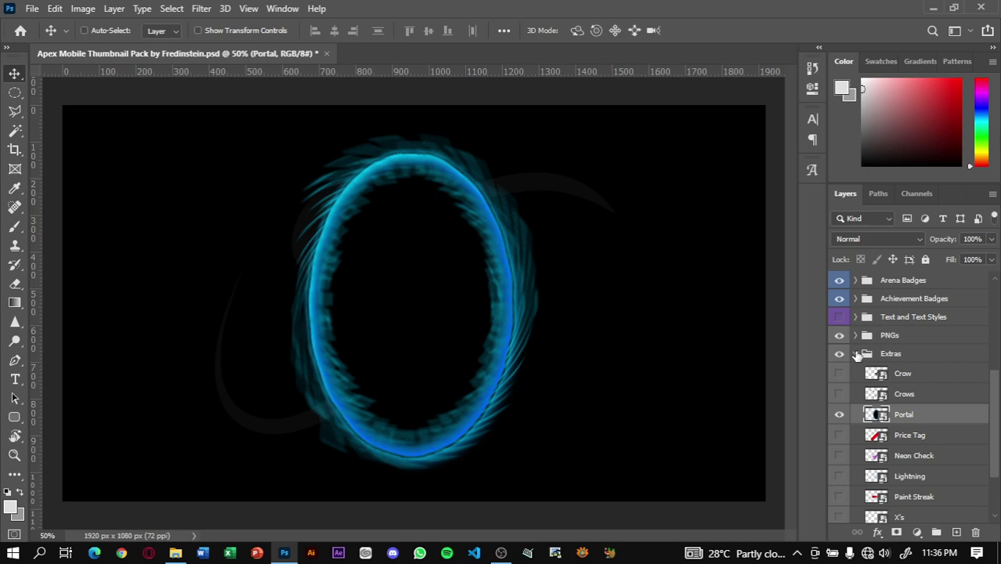
click(839, 414)
Step: Preview Price Tag, Neon Check, Lightning, Paint Streak and X's, then fold Extras and expand FX
click(839, 435)
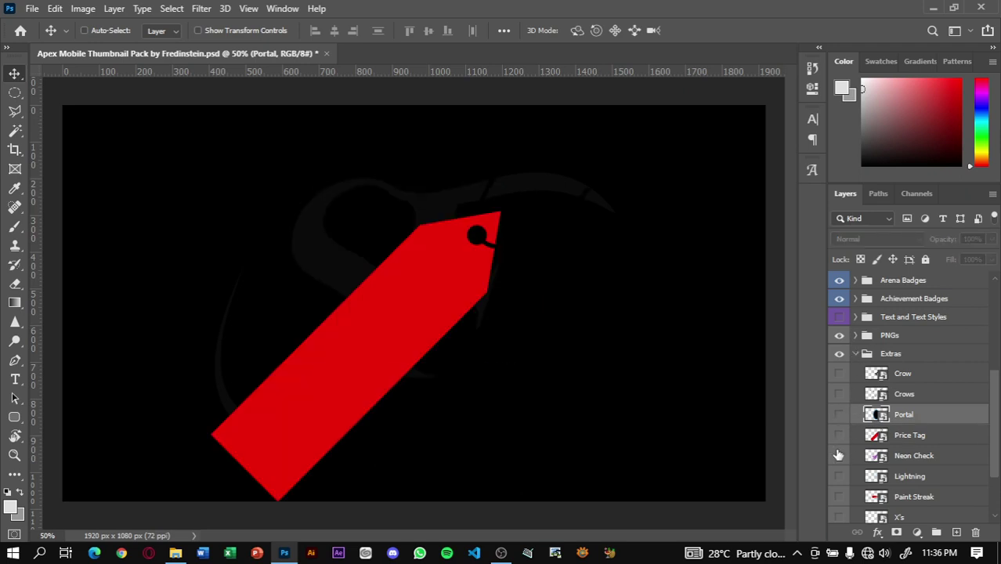
click(839, 455)
click(839, 475)
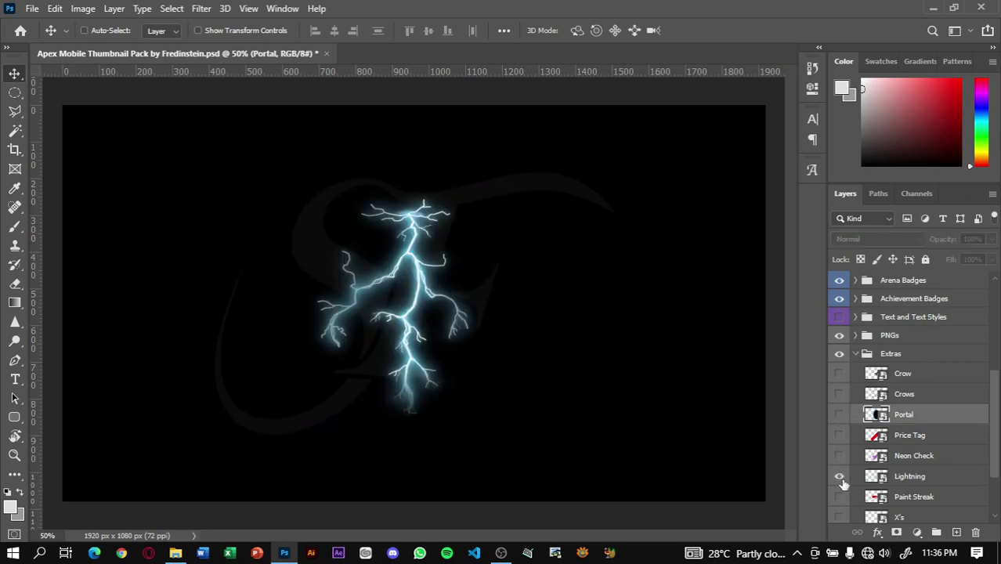
click(839, 476)
click(839, 497)
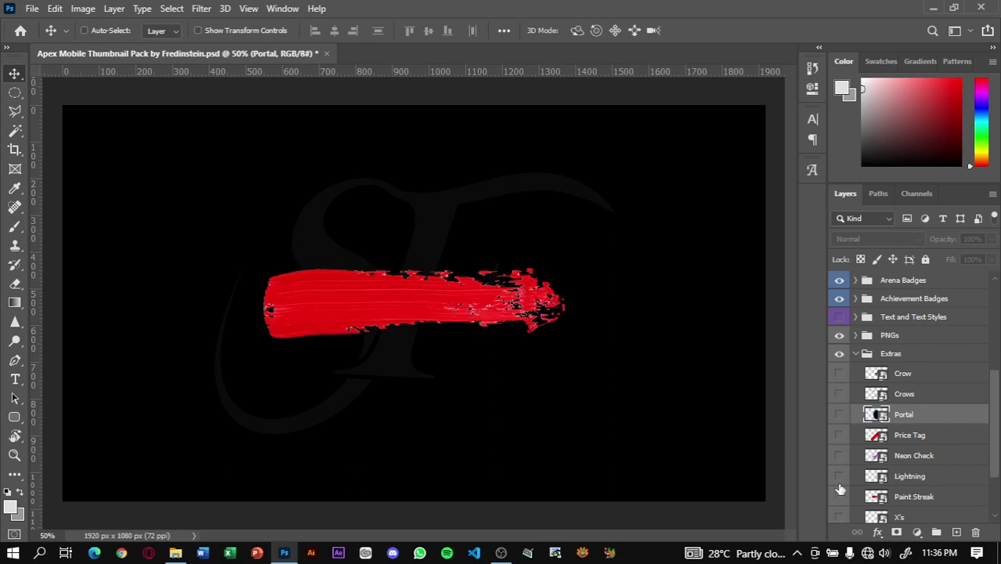
click(839, 490)
scroll(839, 488, down, 1)
click(839, 497)
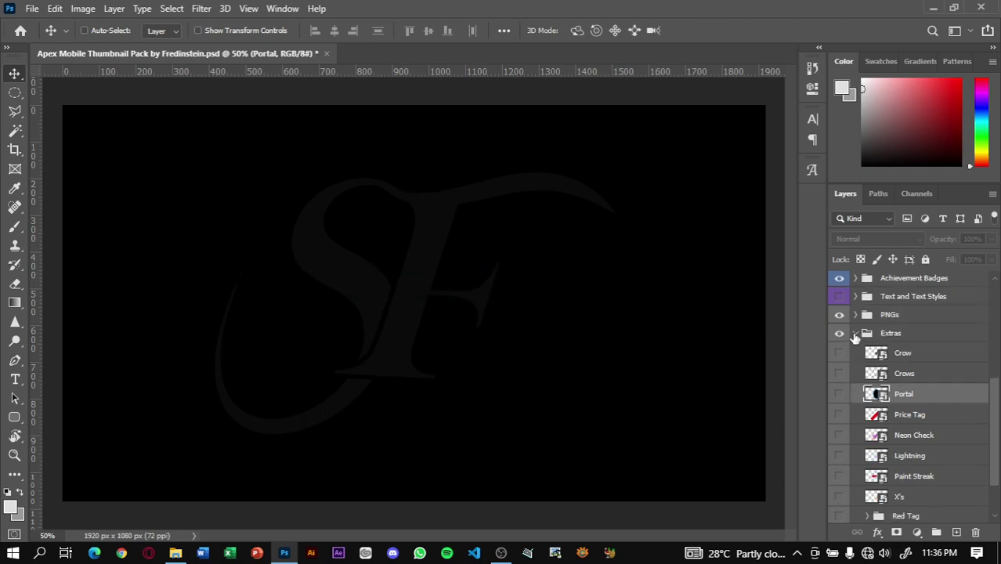
click(856, 333)
click(855, 475)
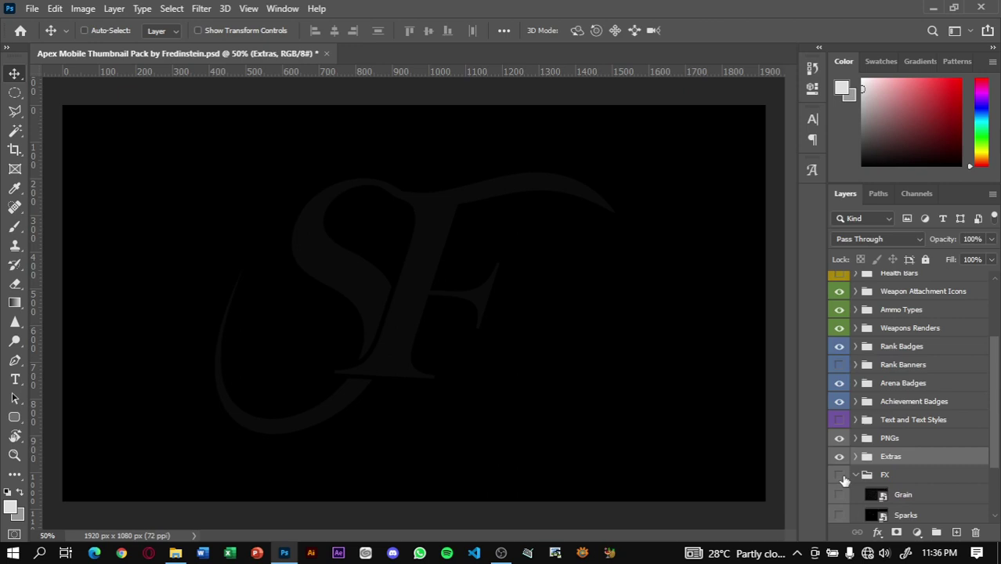
Step: Show the Gas smoke and try a Hue/Saturation shift, cancelling to keep the original colour
click(840, 474)
scroll(850, 470, down, 2)
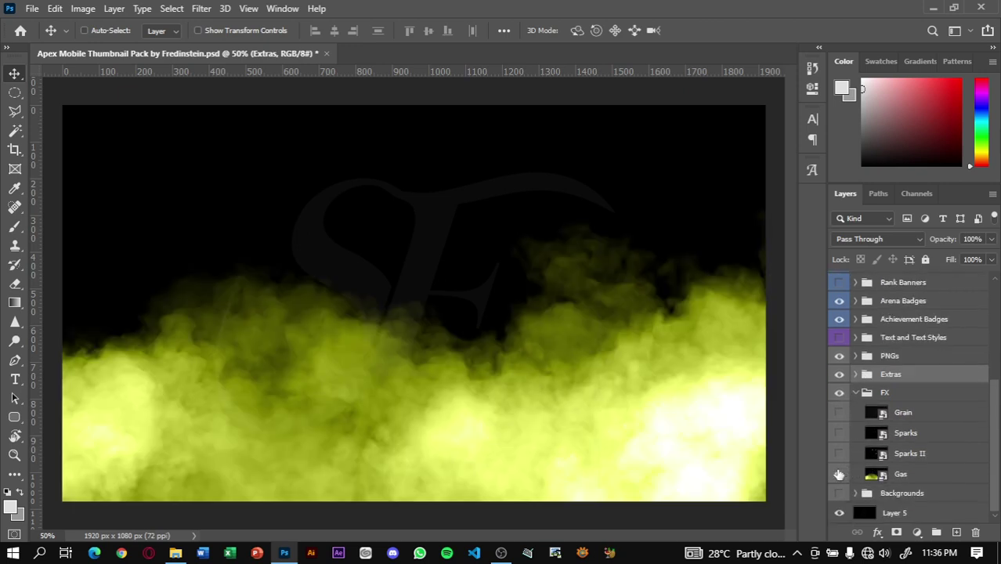
click(904, 475)
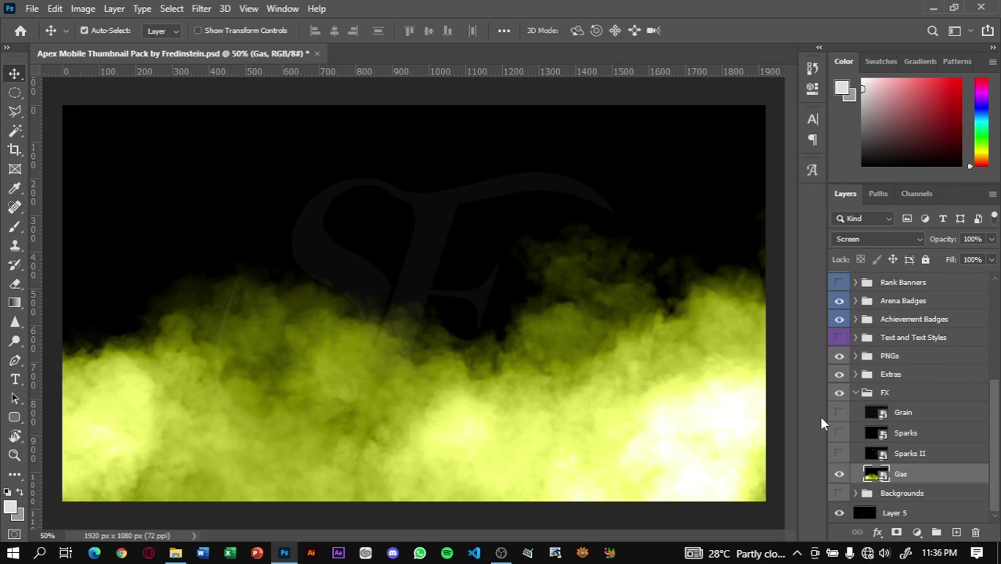
key(ctrl+u)
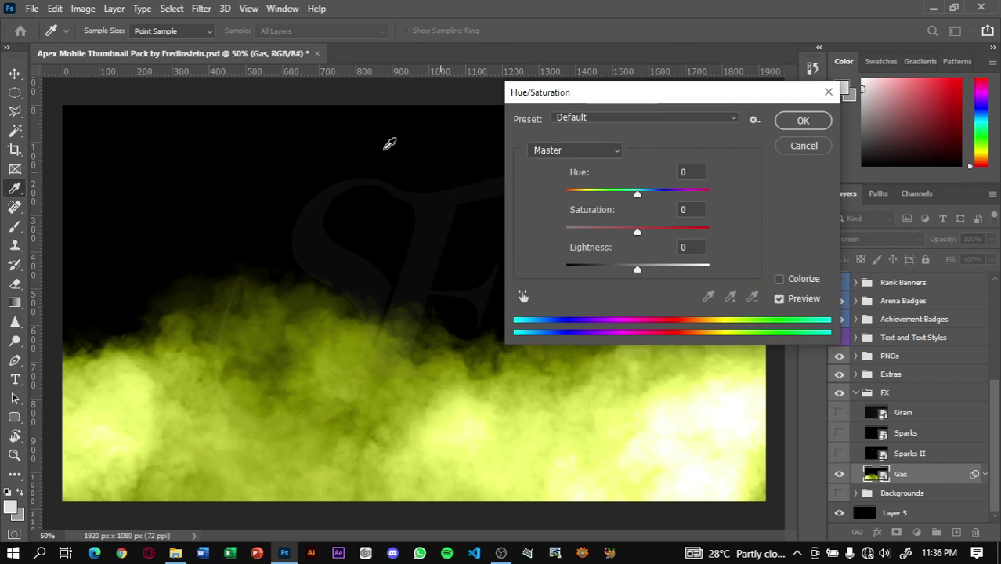
mouse_move(624, 199)
mouse_down()
mouse_move(601, 197)
mouse_move(689, 197)
mouse_up()
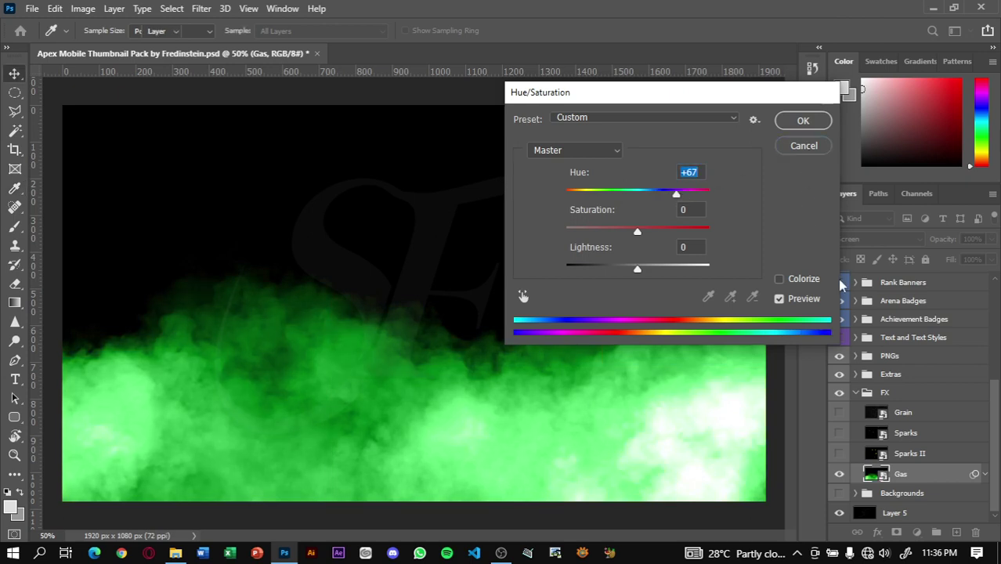
click(804, 150)
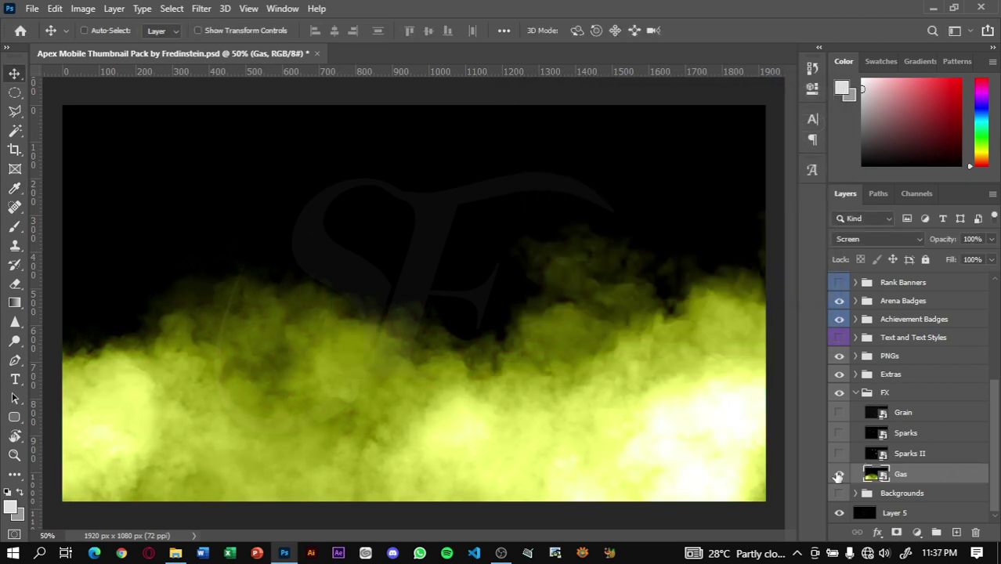
Step: Hide the Gas smoke, preview the yellow spark particles, and collapse FX
click(838, 476)
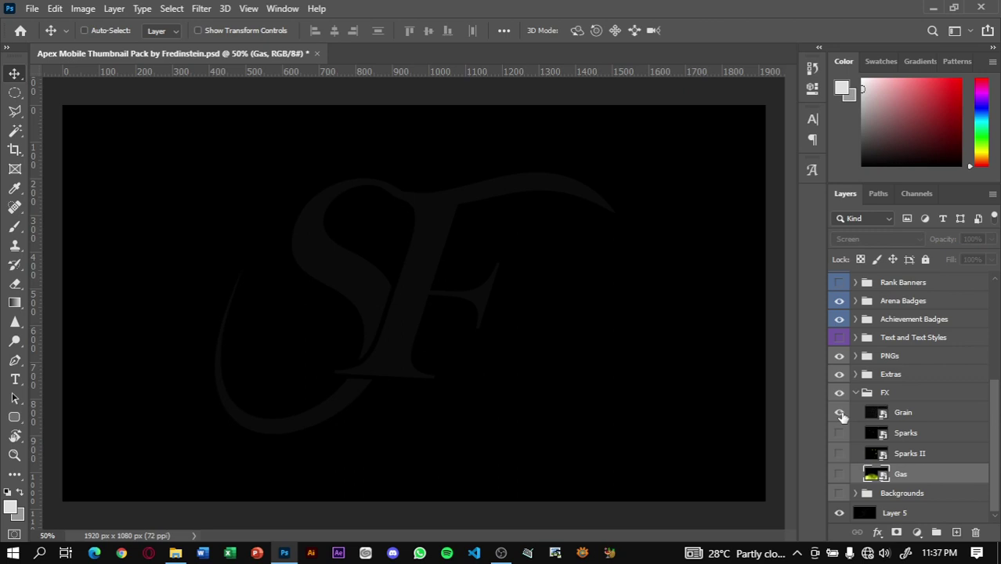
click(839, 433)
click(838, 453)
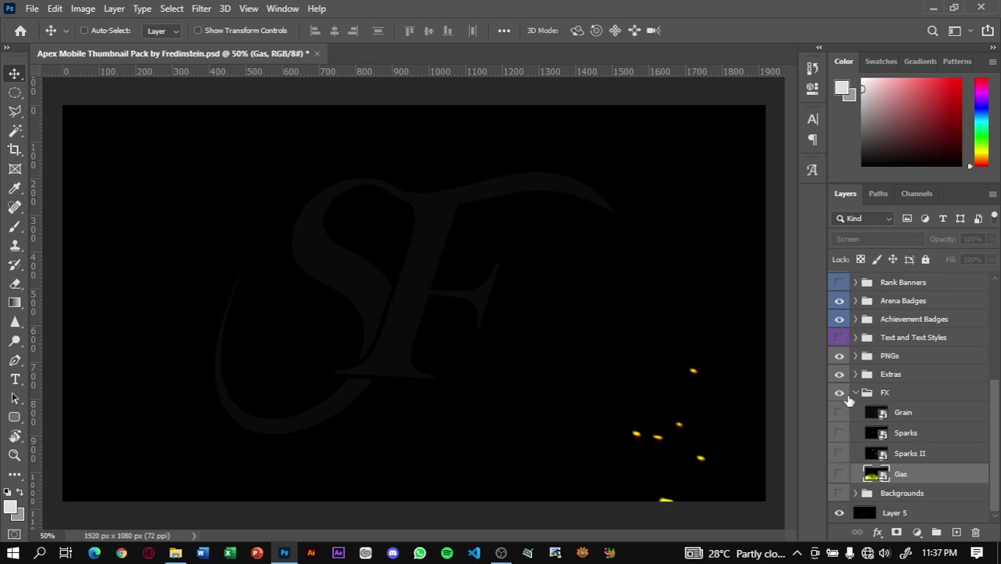
click(854, 395)
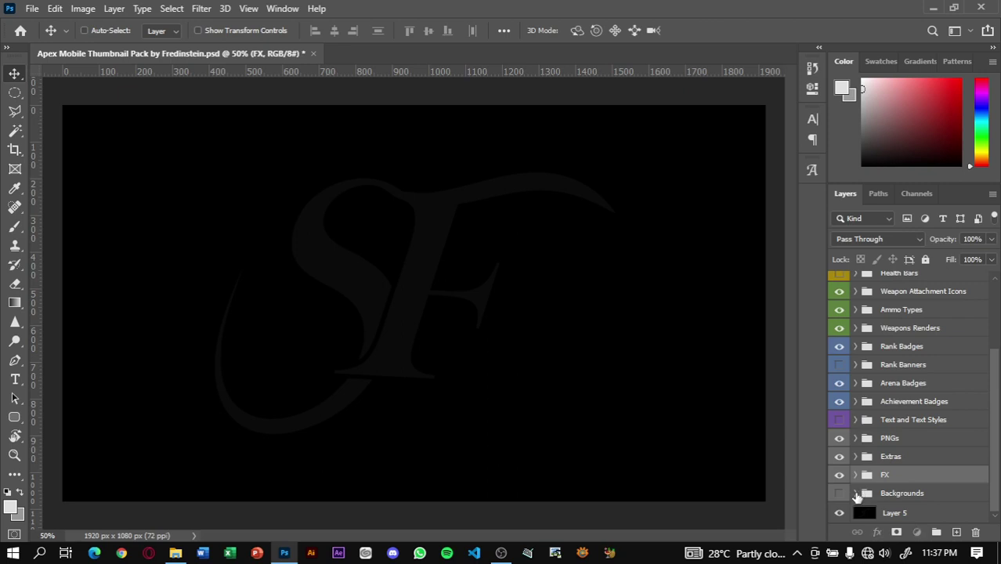
click(857, 493)
scroll(861, 408, down, 3)
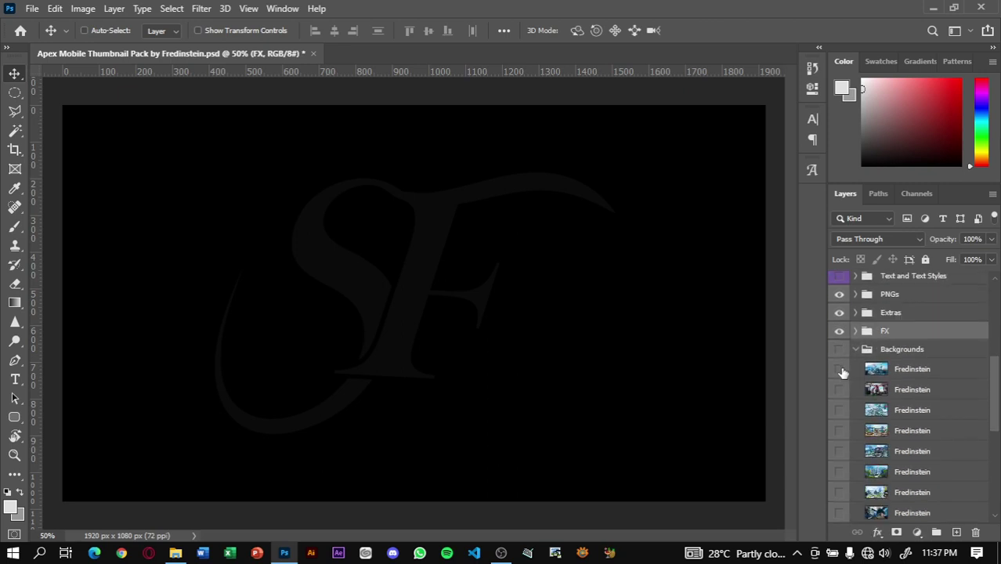
click(839, 369)
click(839, 389)
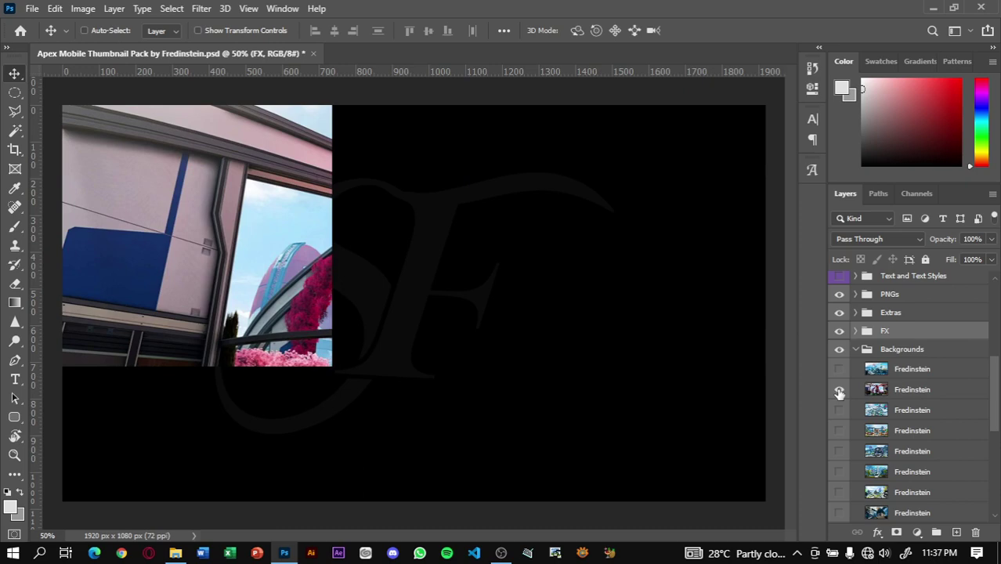
click(839, 390)
click(839, 409)
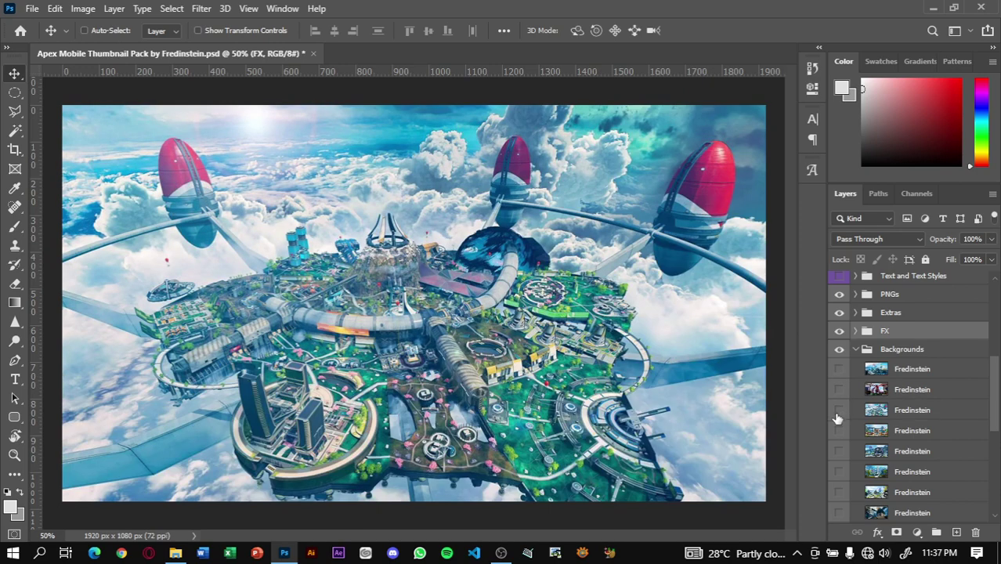
click(839, 430)
scroll(951, 398, down, 5)
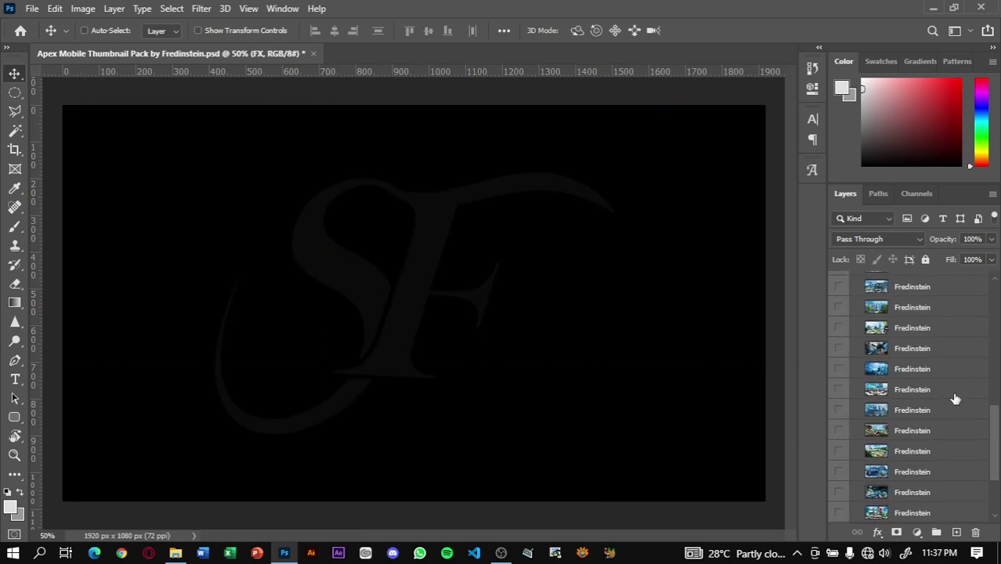
scroll(951, 398, down, 2)
scroll(951, 398, up, 5)
scroll(951, 398, up, 3)
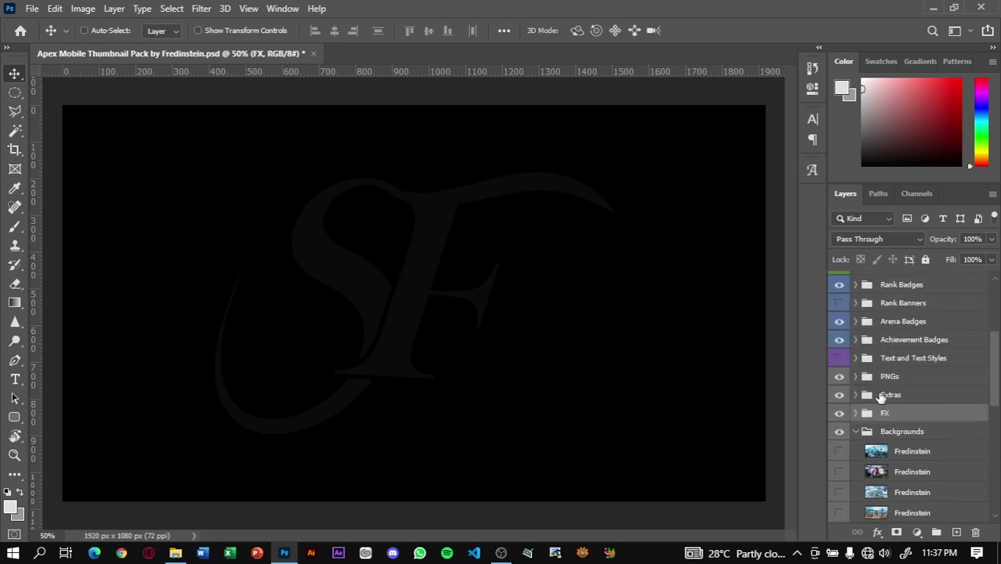
click(855, 431)
Step: Turn on the Hide This thank-you credits layer at the top of the Layers panel
scroll(906, 391, up, 3)
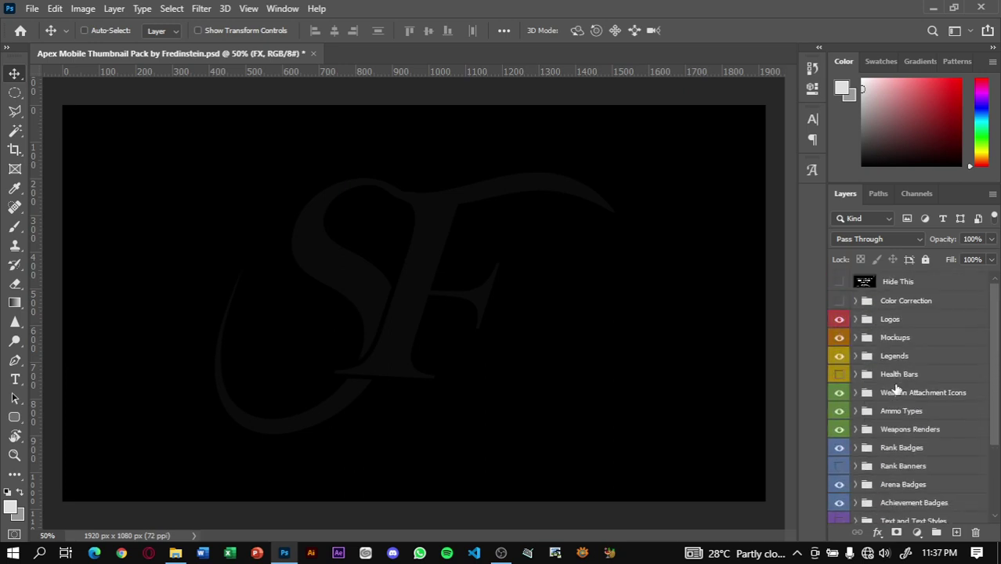
click(839, 282)
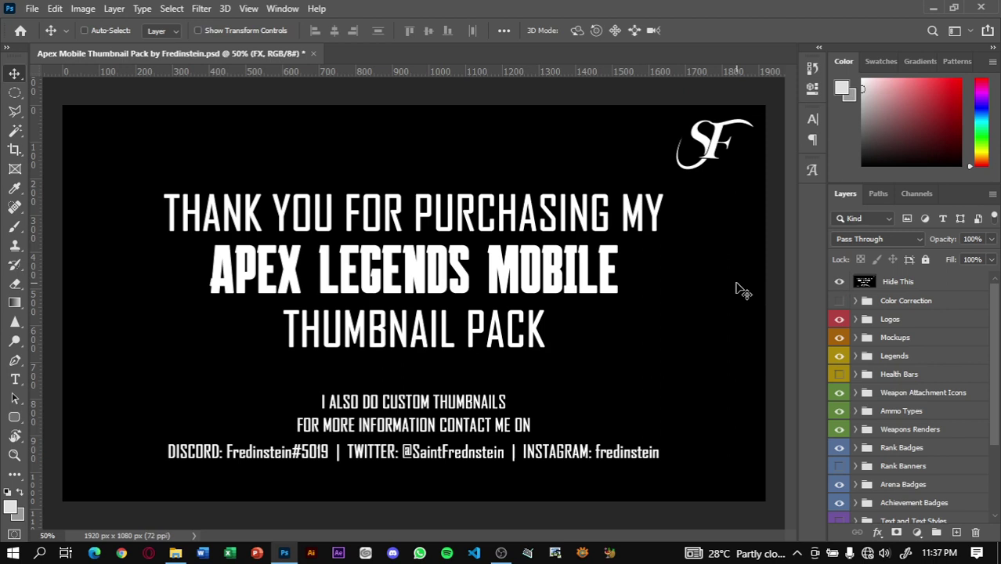